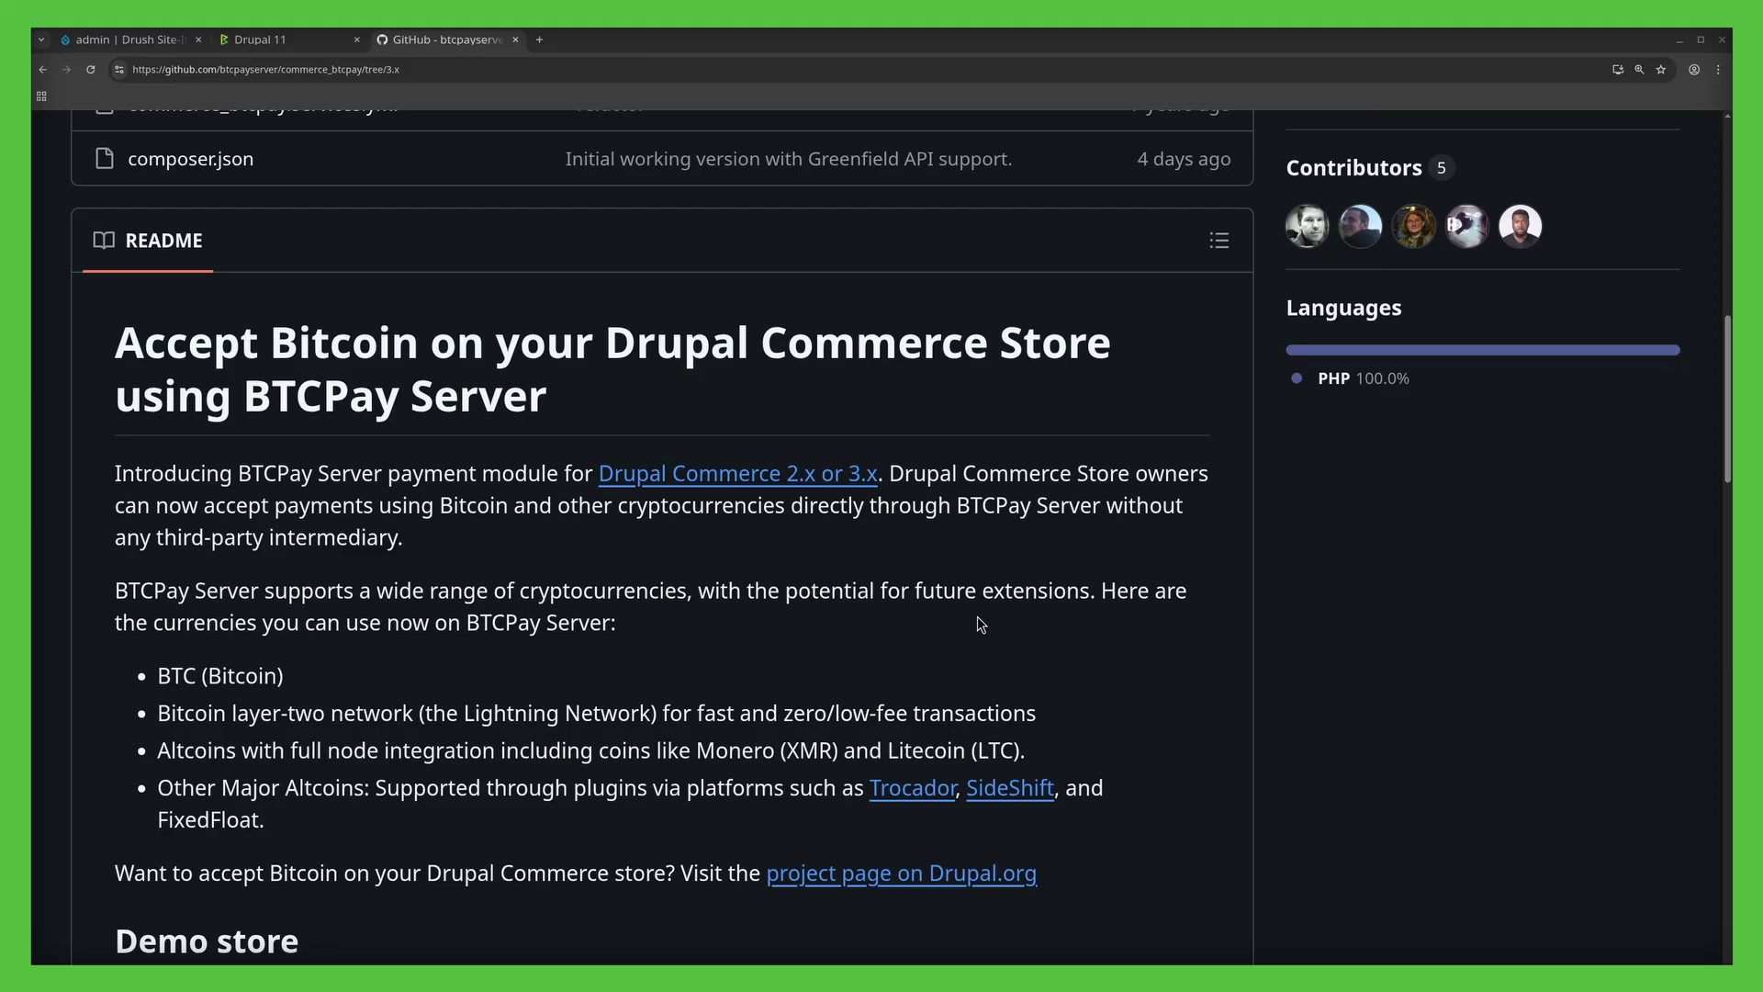
# Step: Read the module's README from the introduction through requirements and upgrading notes to the easy setup steps
pyautogui.scroll(-5, 977, 618)
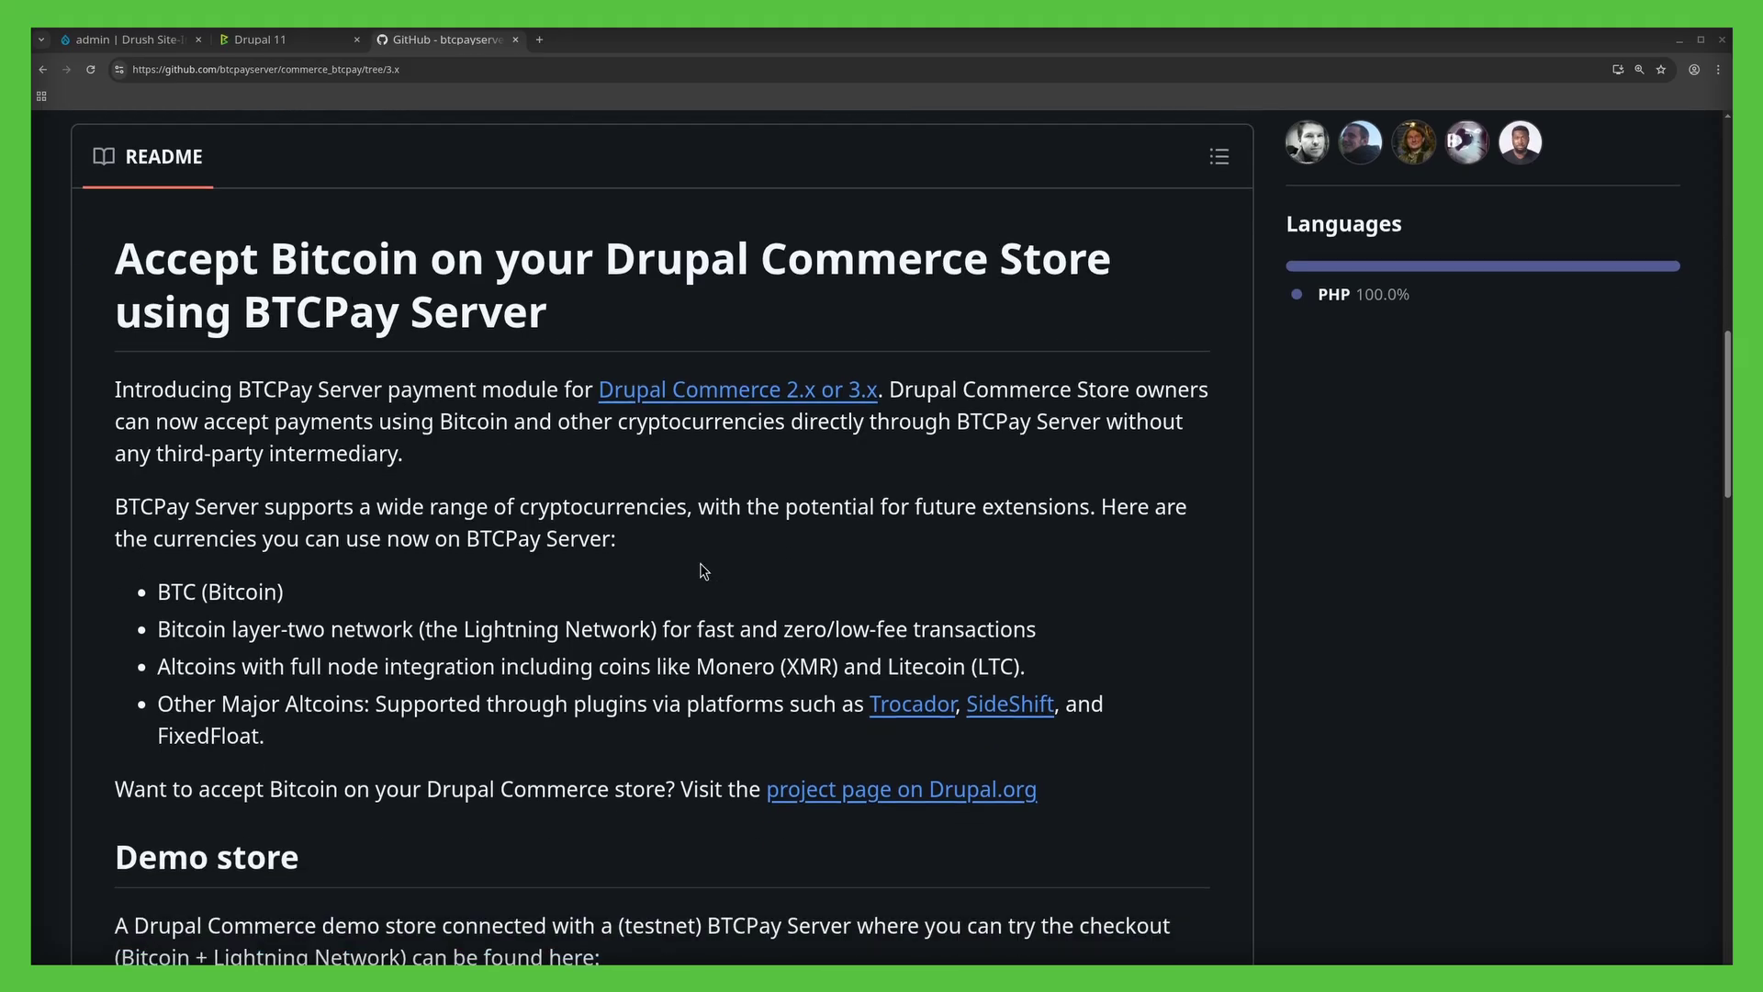
pyautogui.scroll(3, 549, 506)
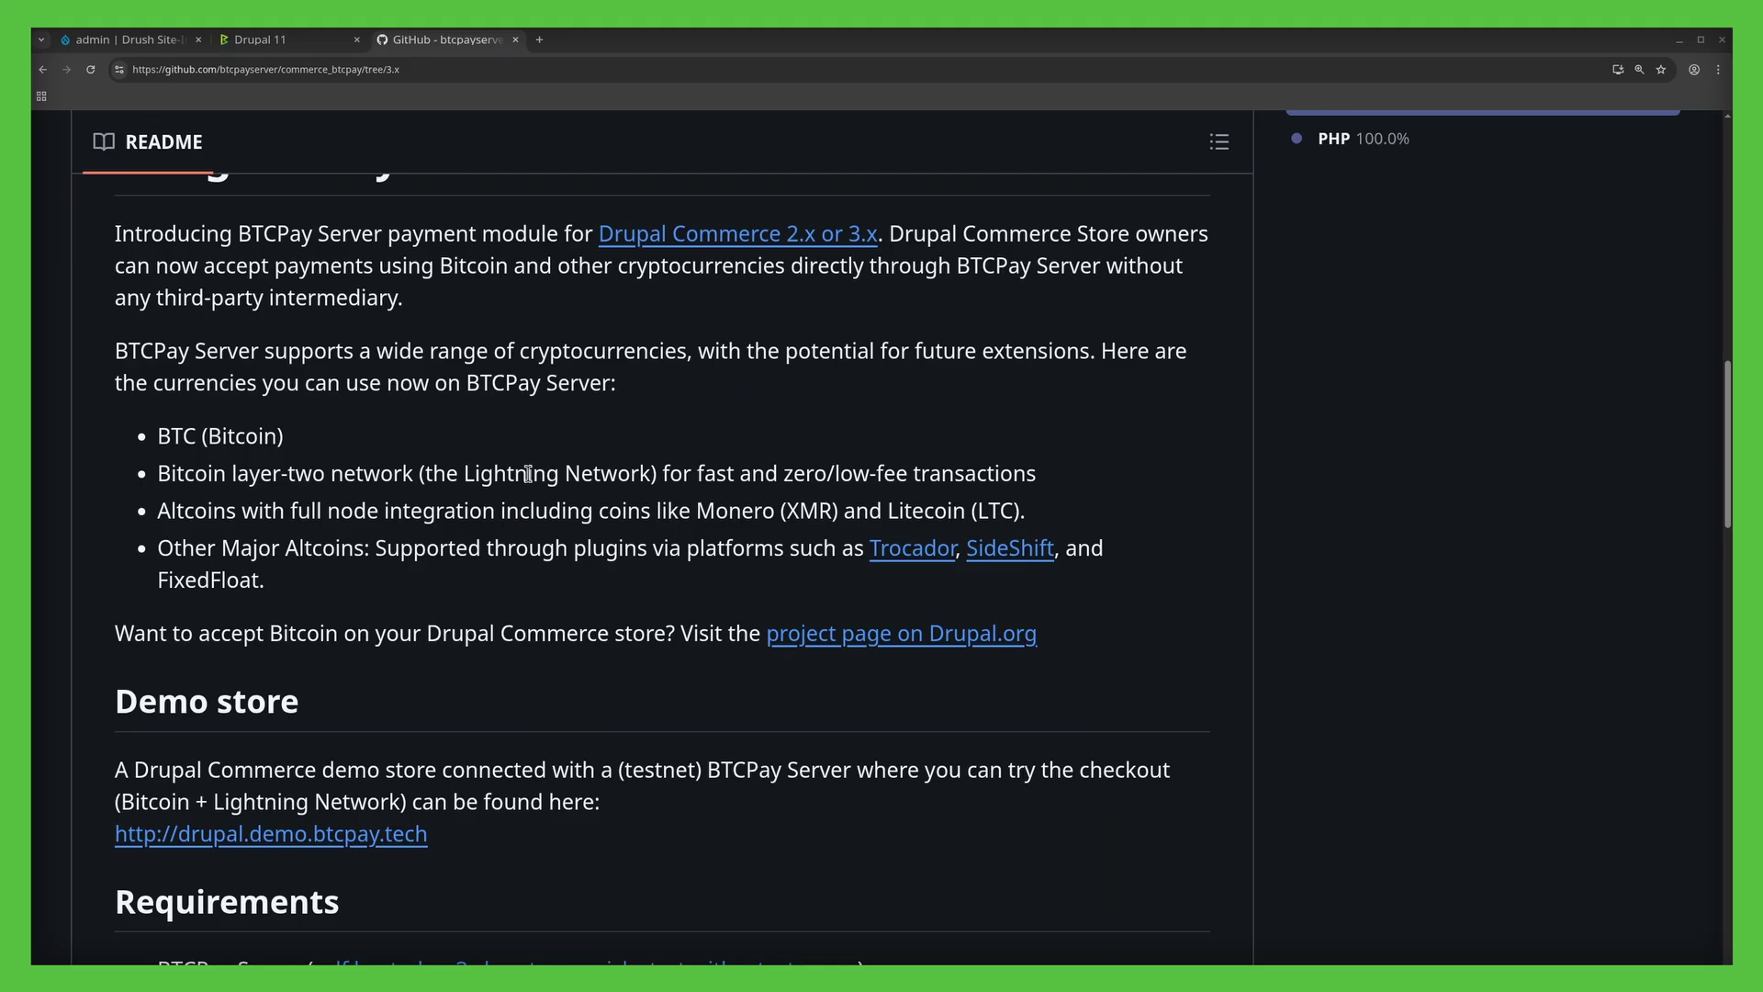
pyautogui.scroll(-2, 535, 497)
pyautogui.scroll(-4, 533, 496)
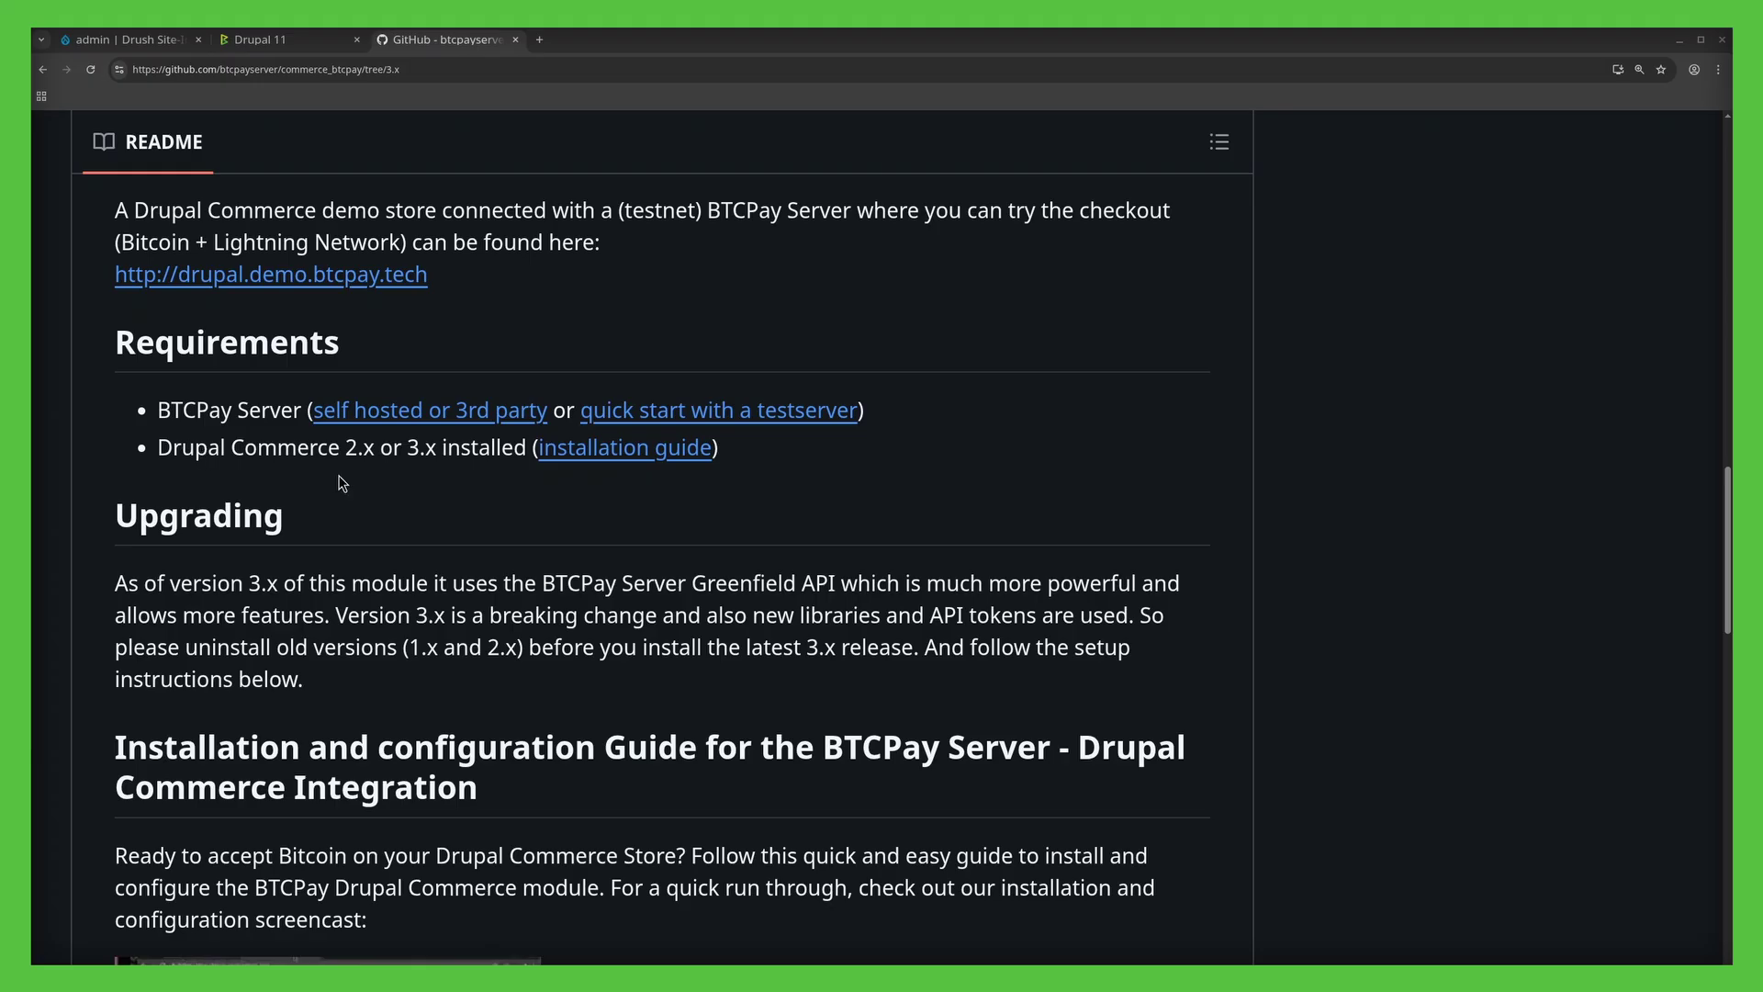
pyautogui.scroll(-1, 294, 490)
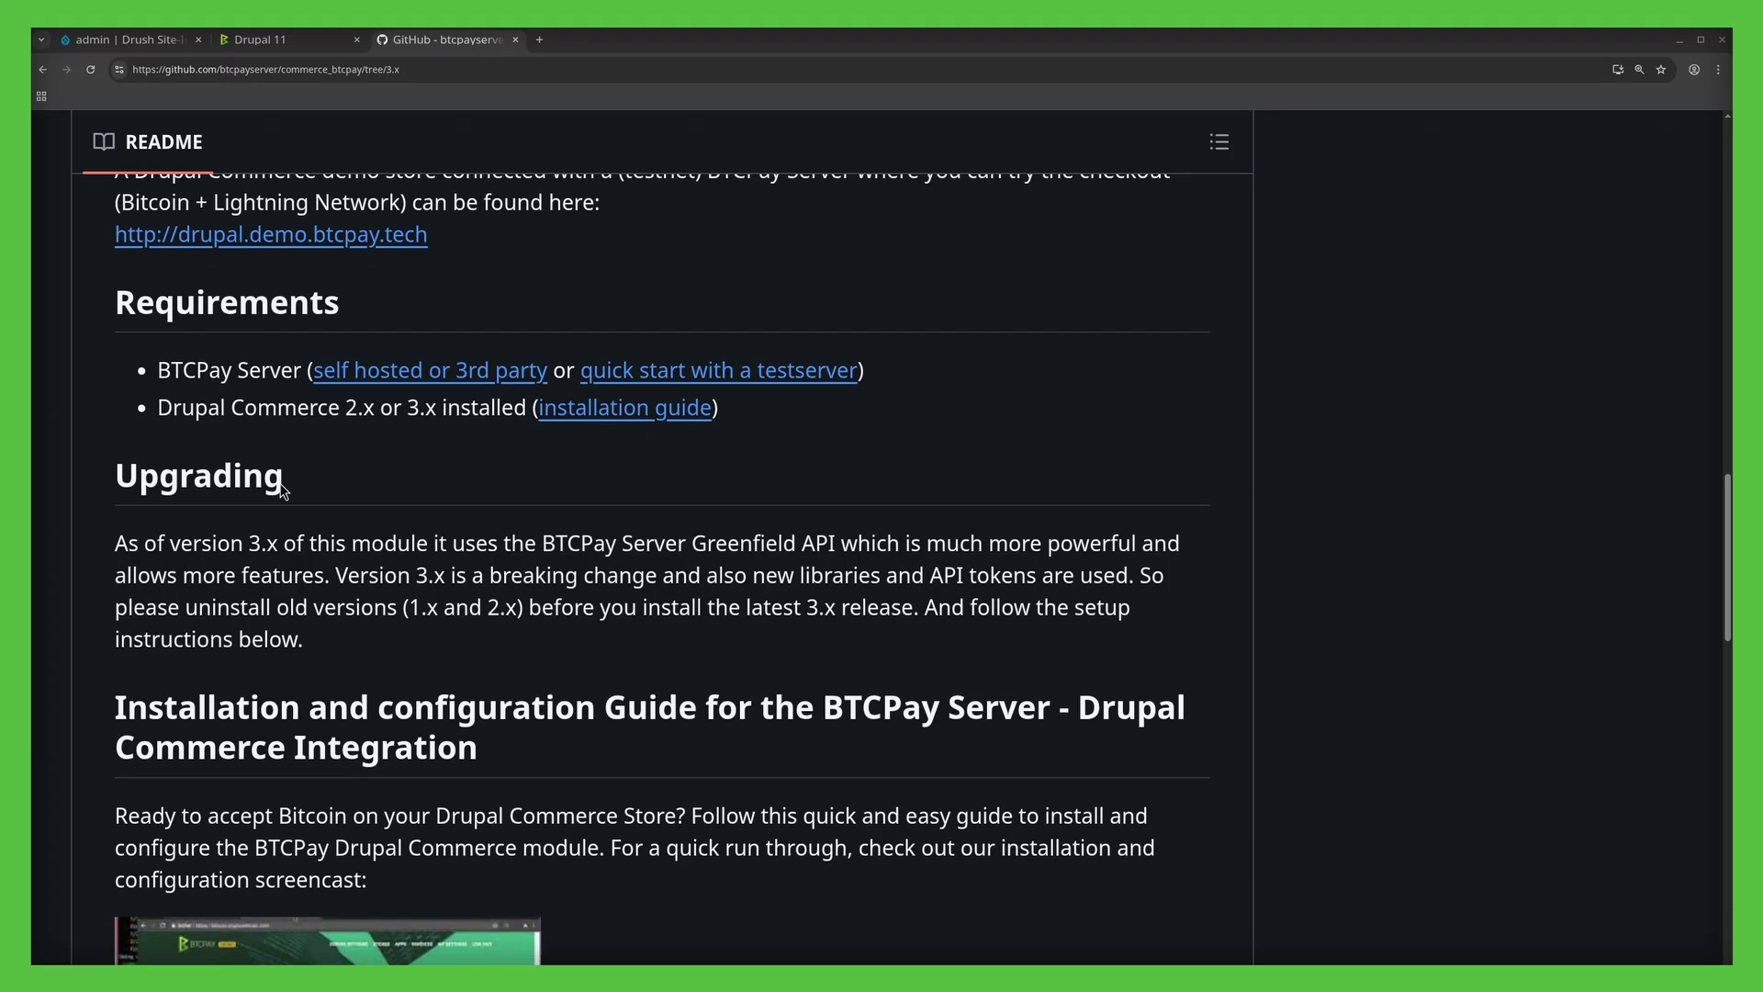
pyautogui.scroll(-2, 179, 464)
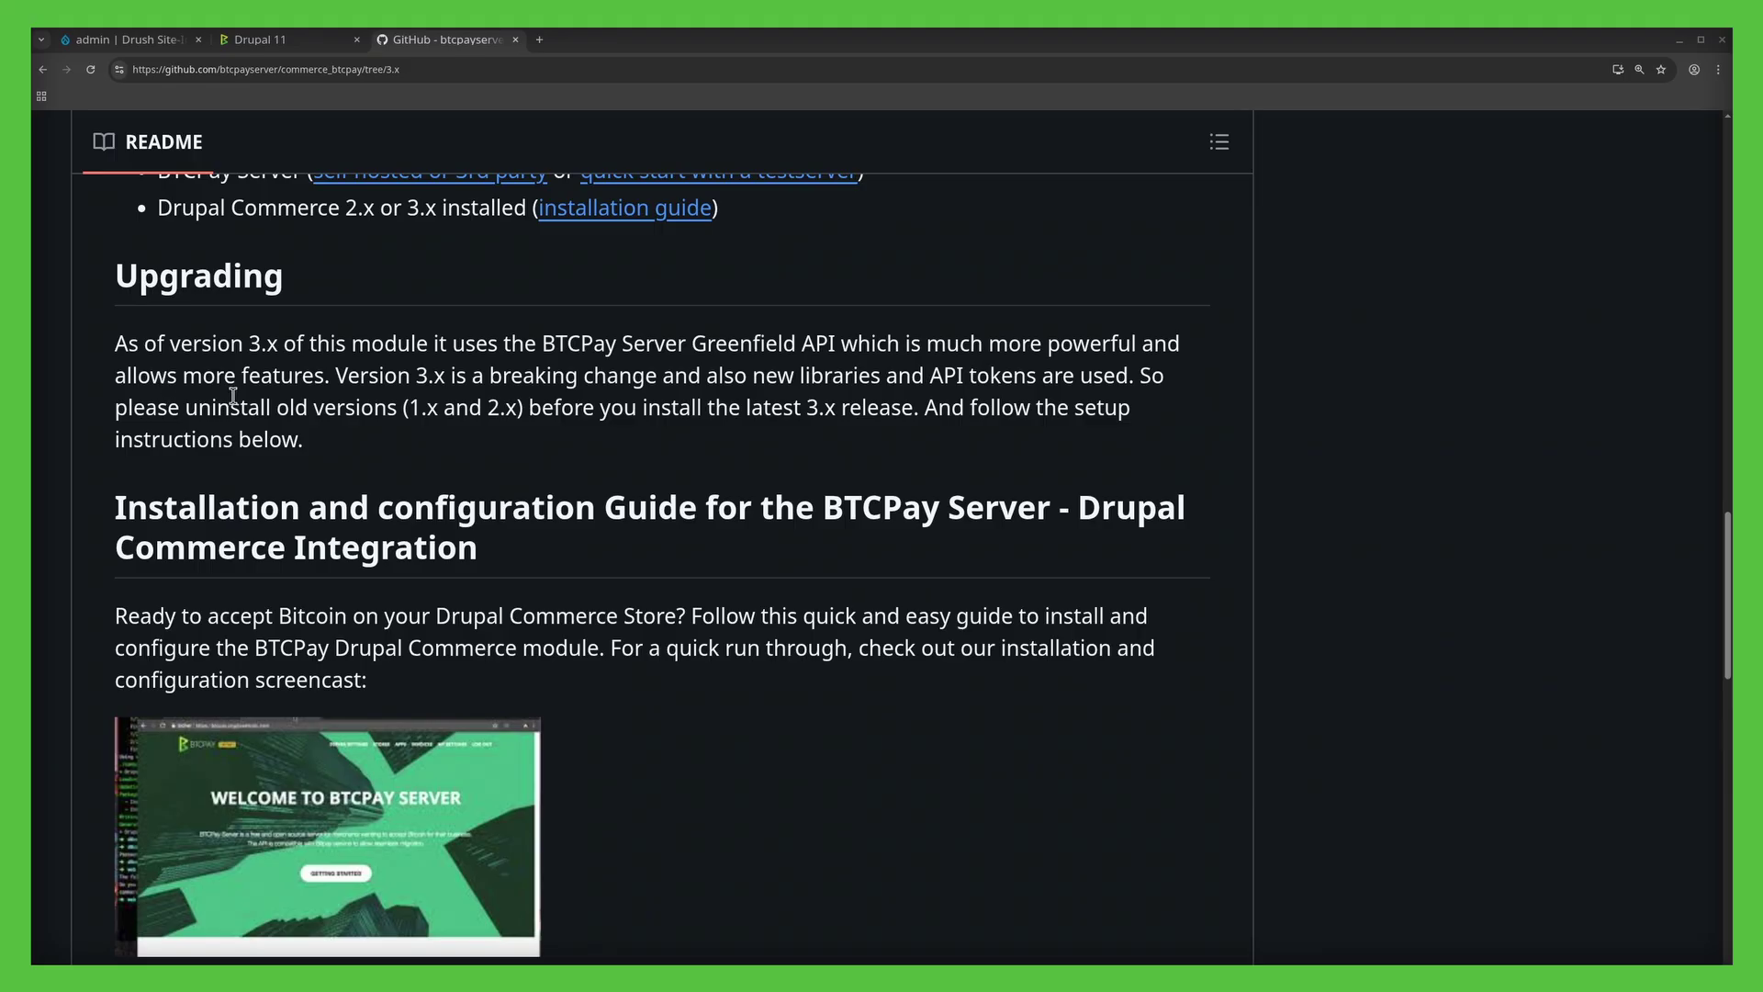
pyautogui.scroll(-3, 234, 395)
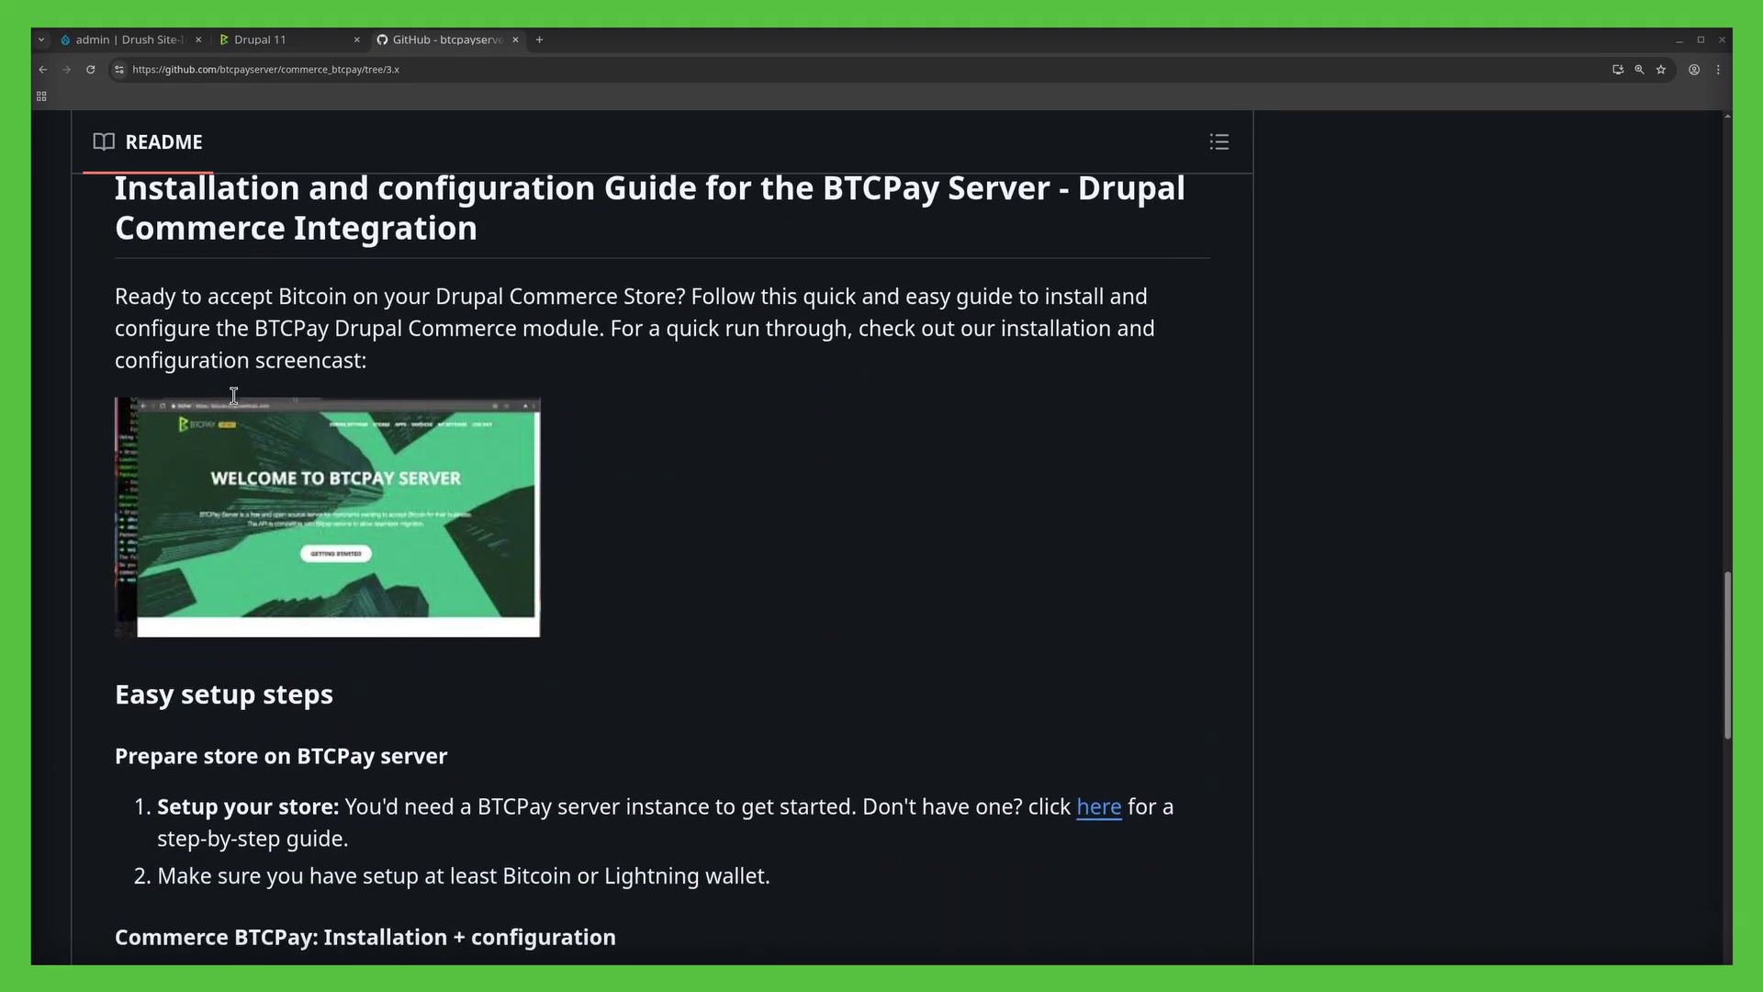
pyautogui.scroll(-3, 235, 395)
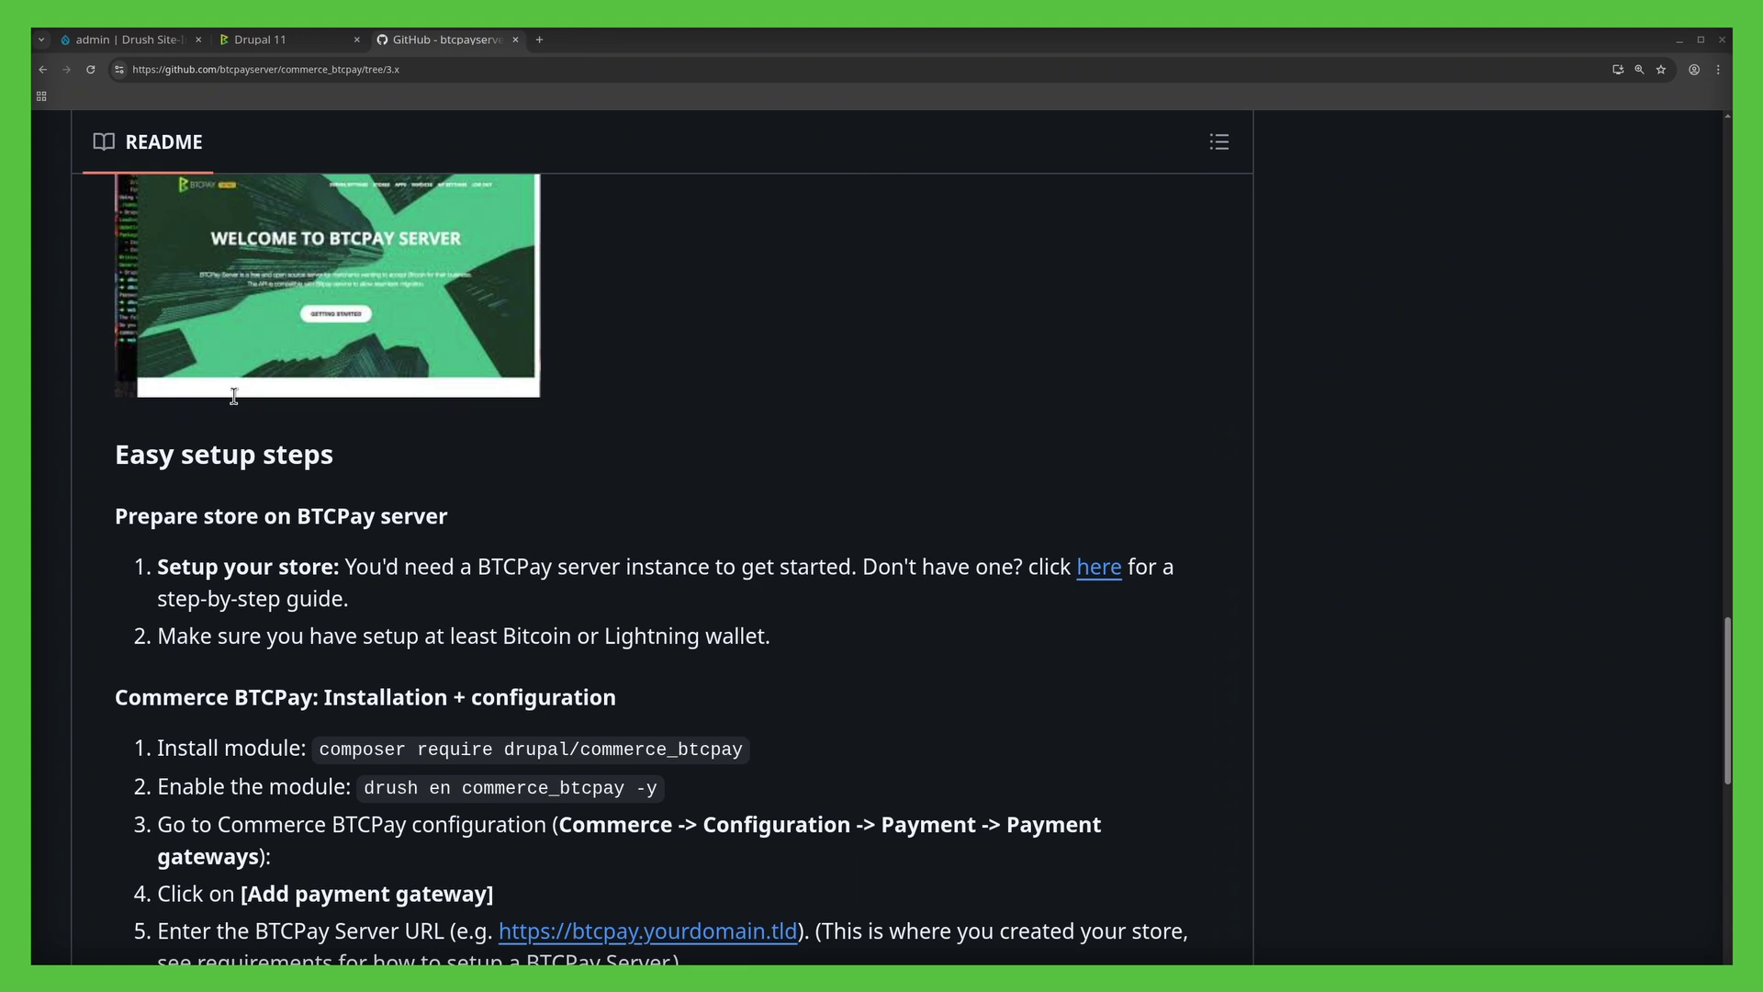
pyautogui.scroll(-3, 234, 395)
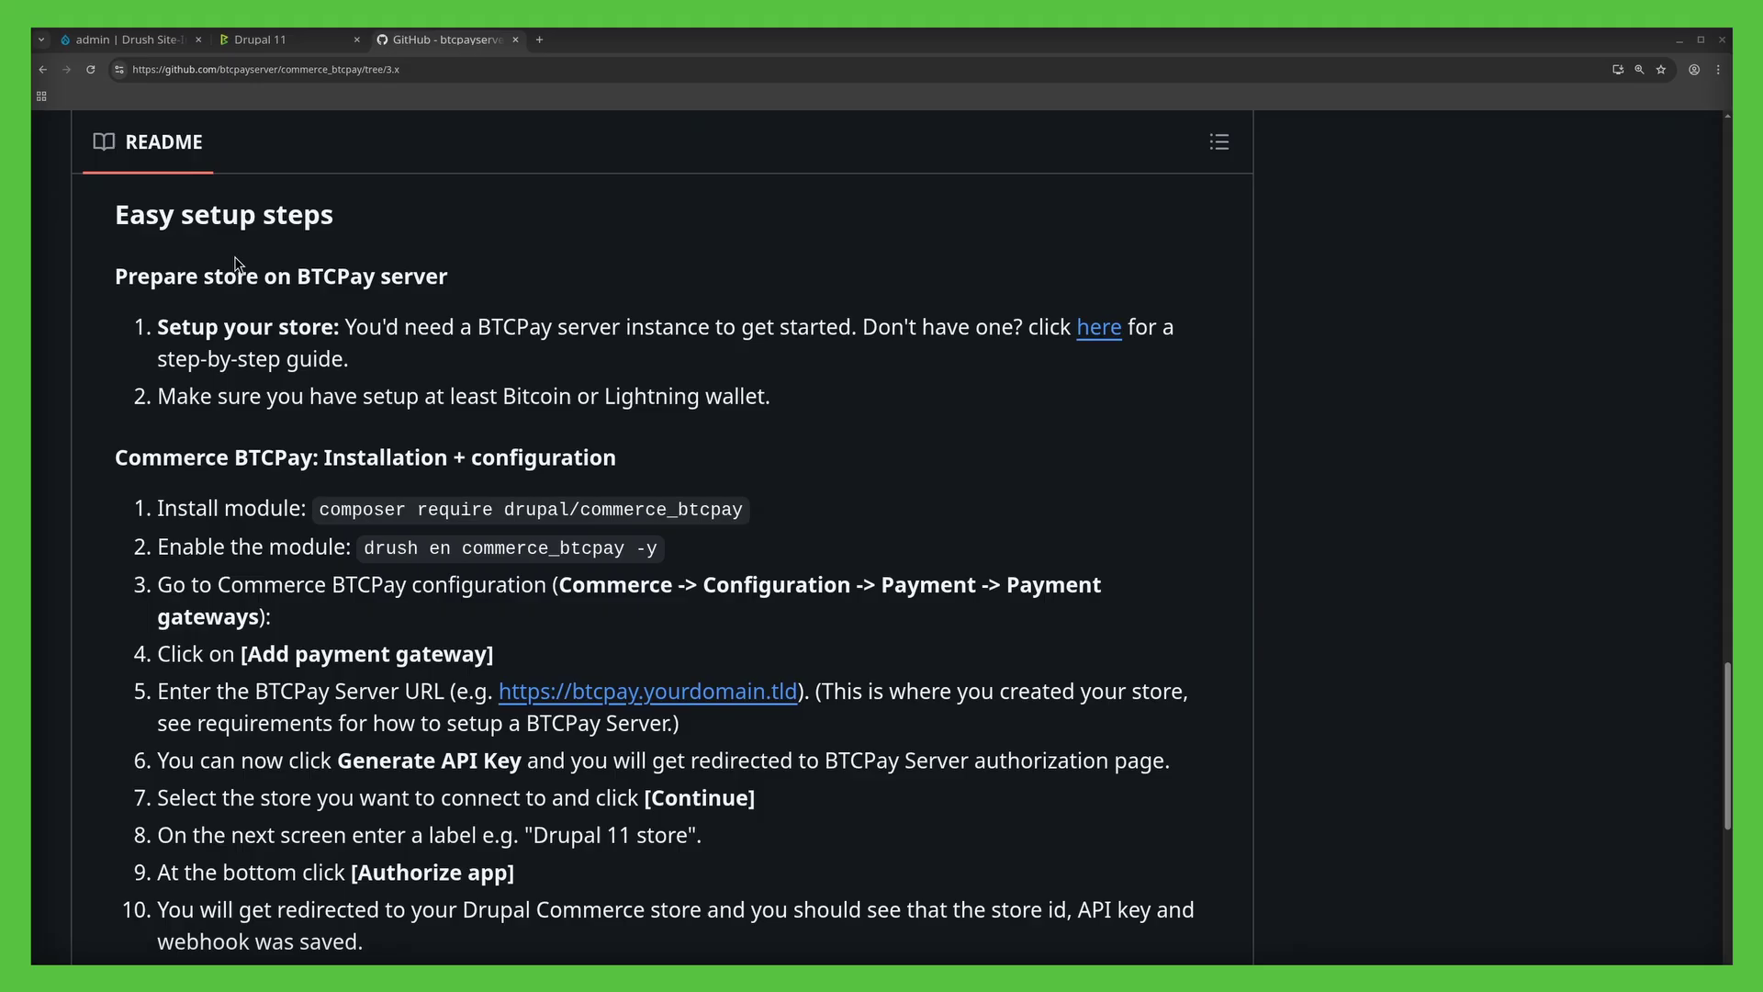
# Step: Check the Drupal 11 store's dashboard in BTCPay Server and read the README's installation and configuration steps
pyautogui.click(248, 41)
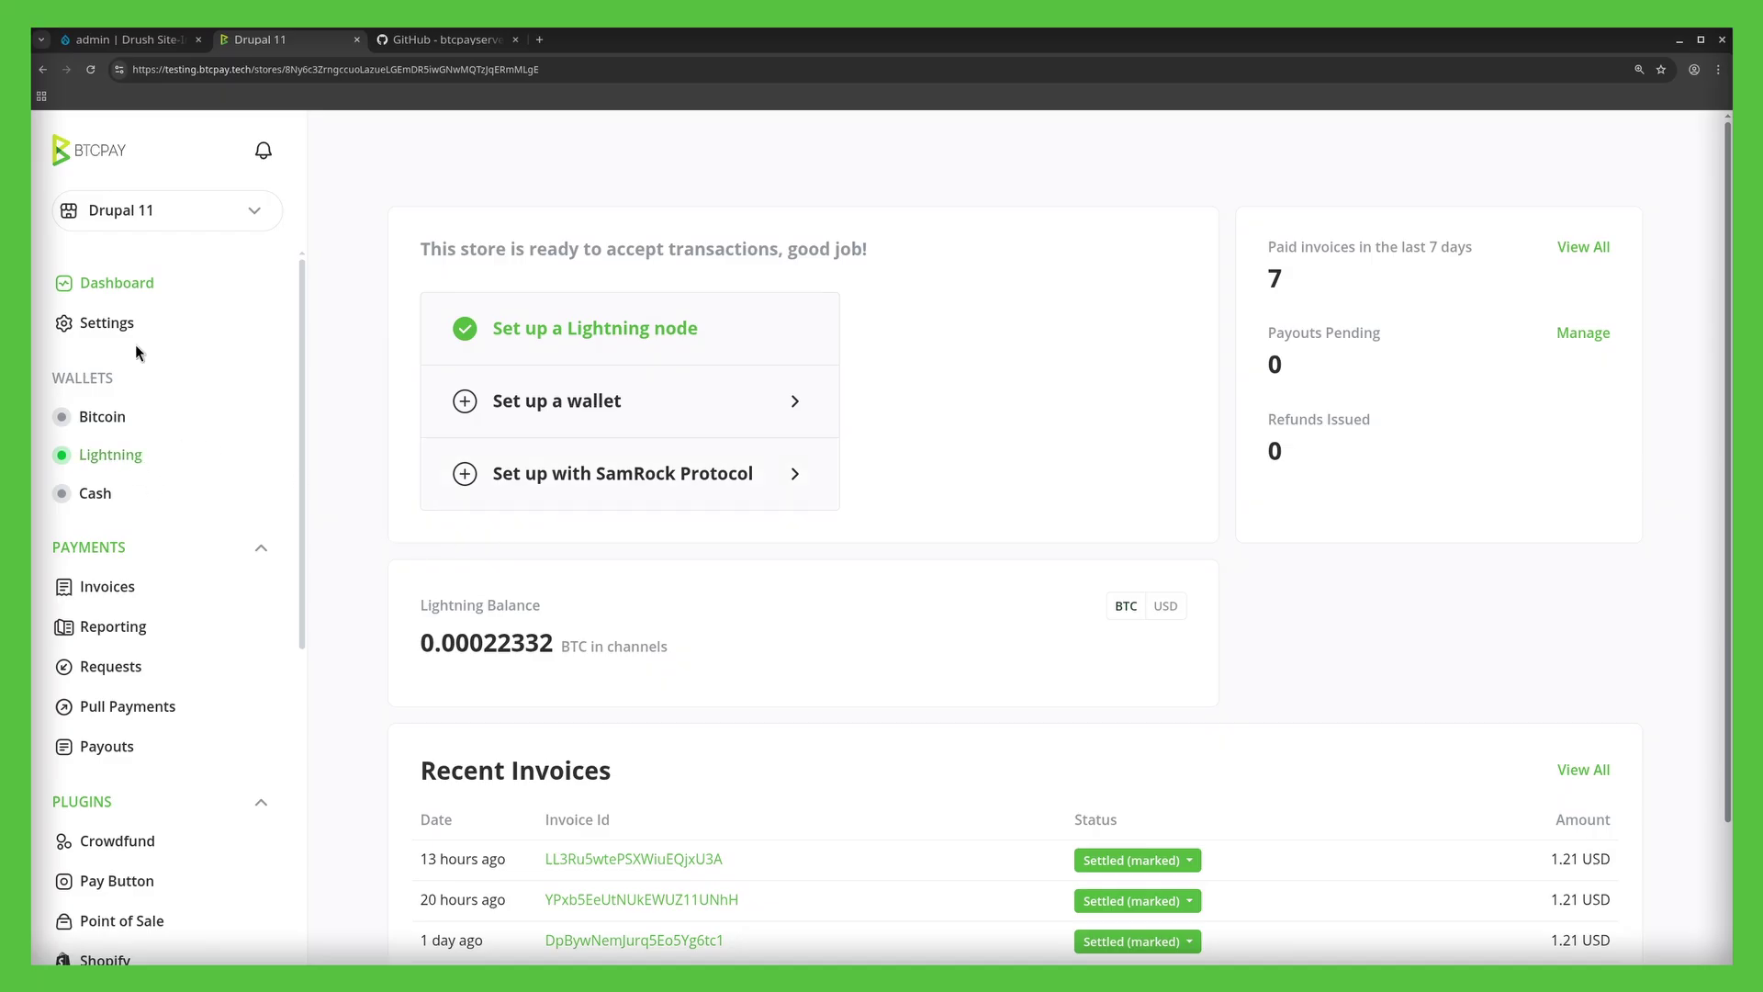
pyautogui.click(445, 39)
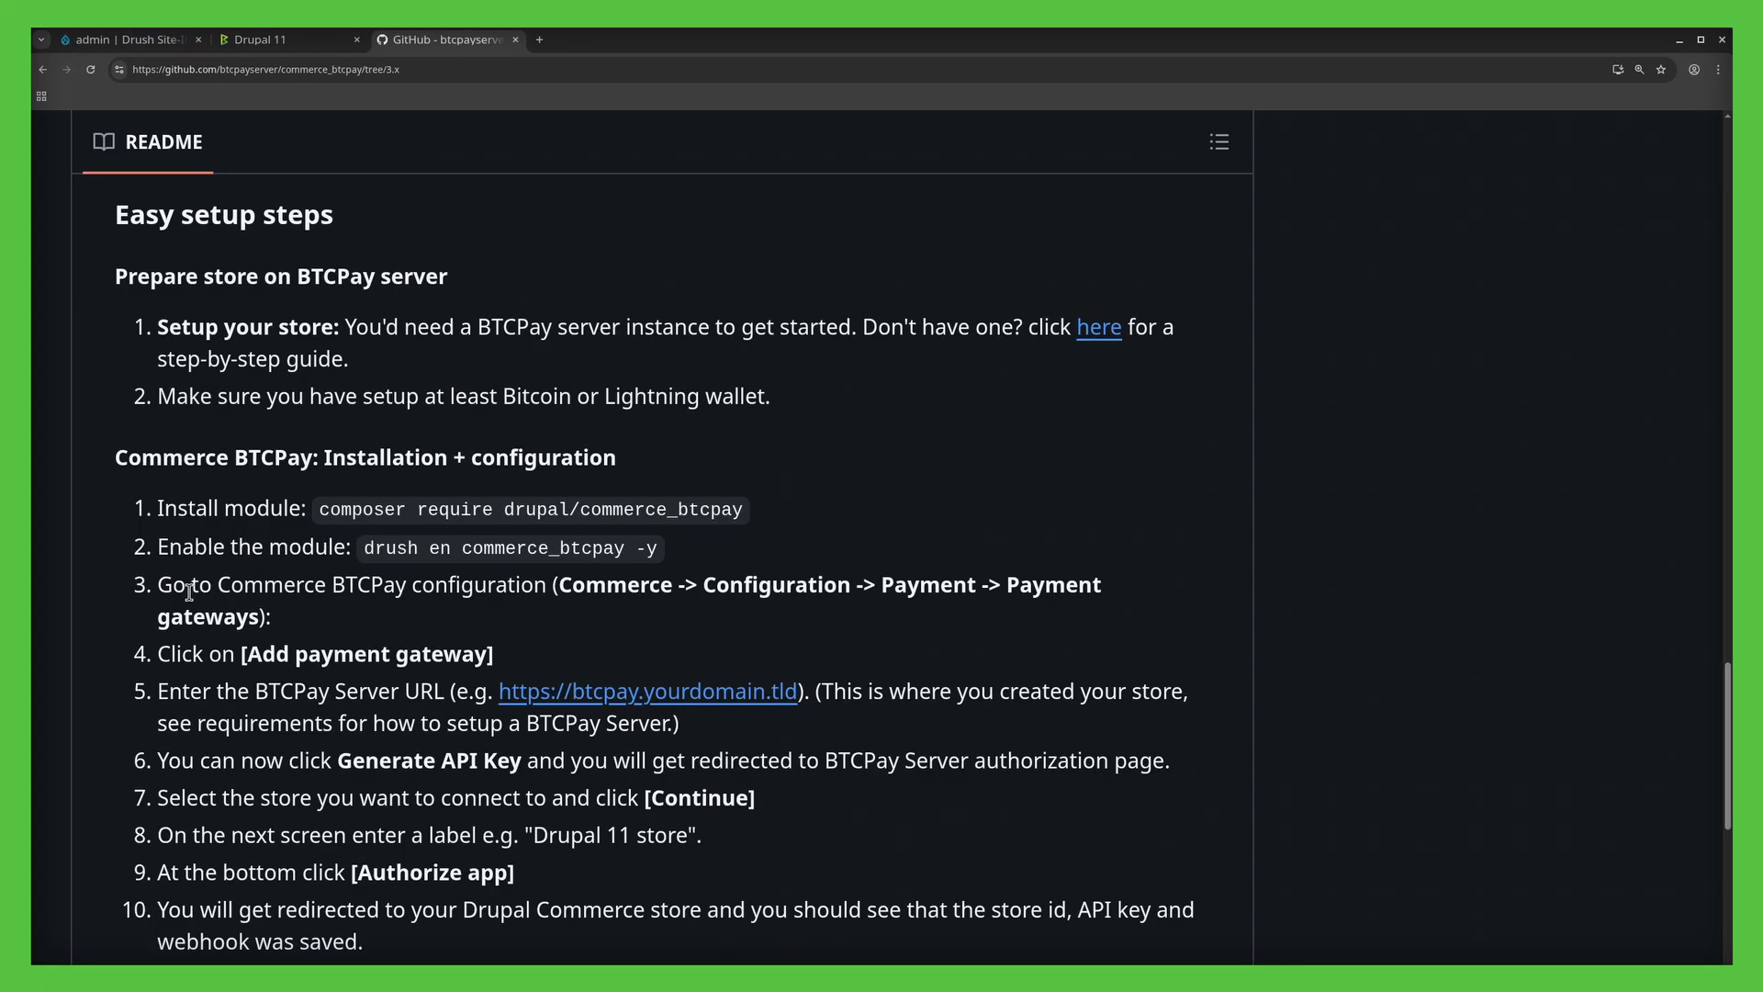
pyautogui.scroll(-3, 312, 504)
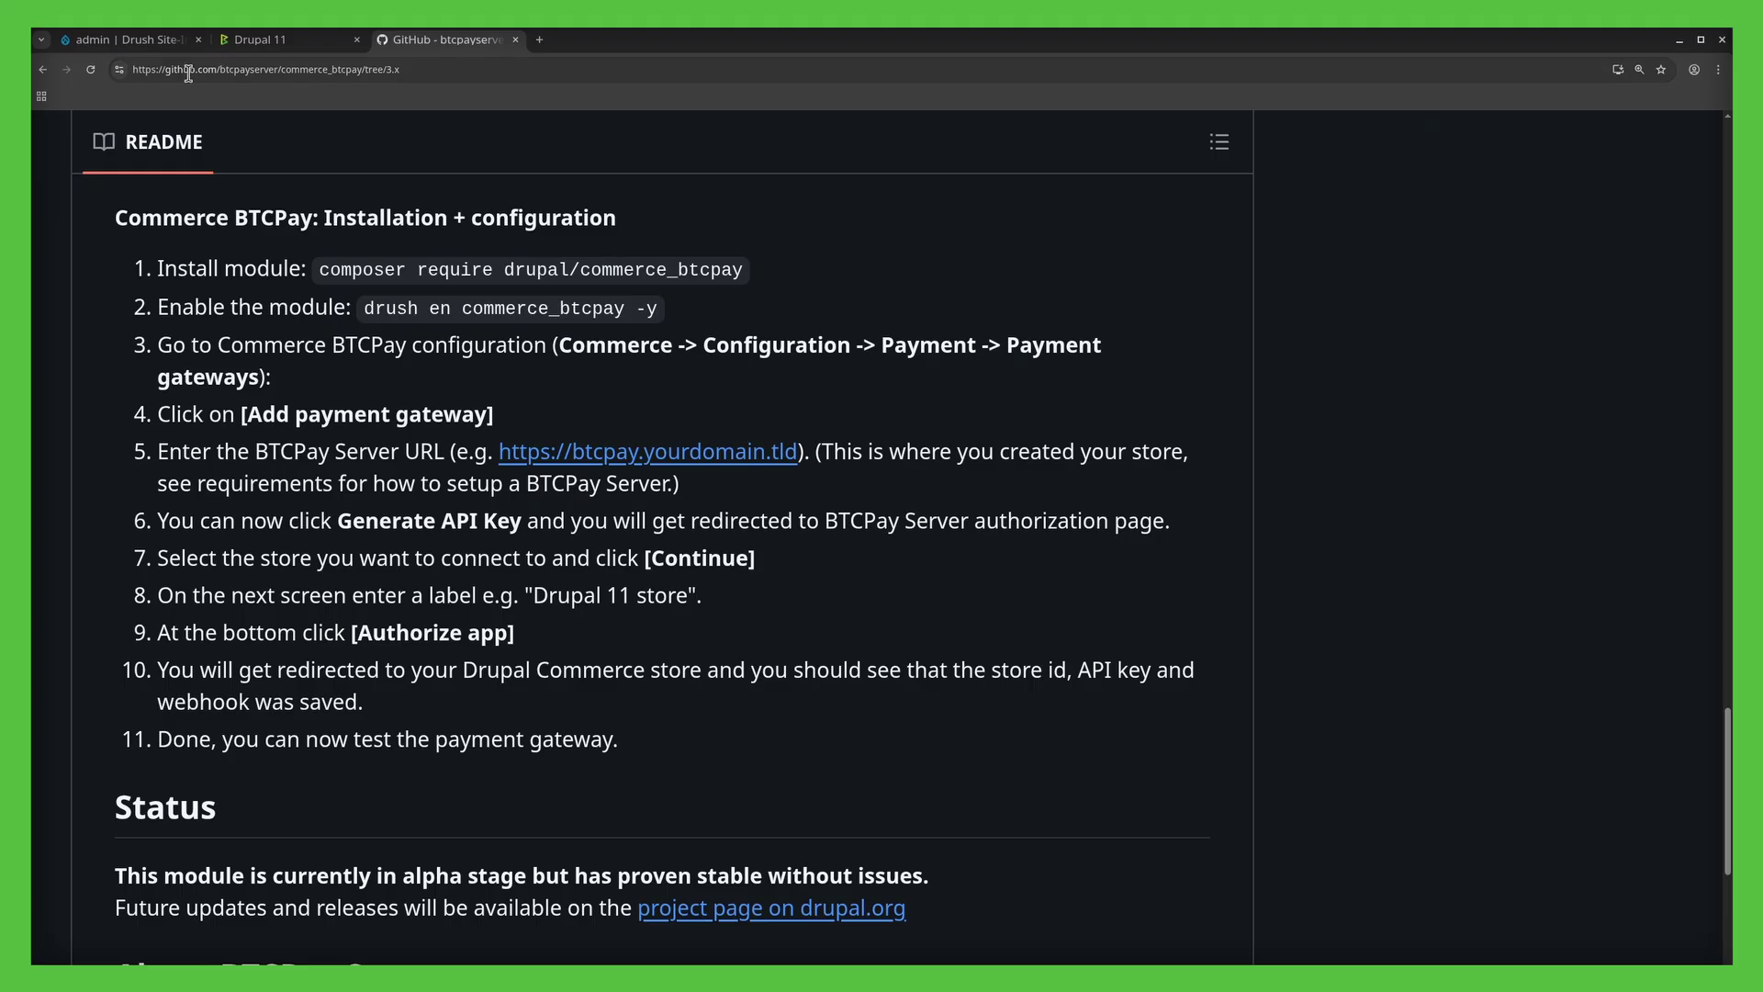
# Step: Switch to the Drupal admin site and open the Commerce payment gateways configuration
pyautogui.click(124, 40)
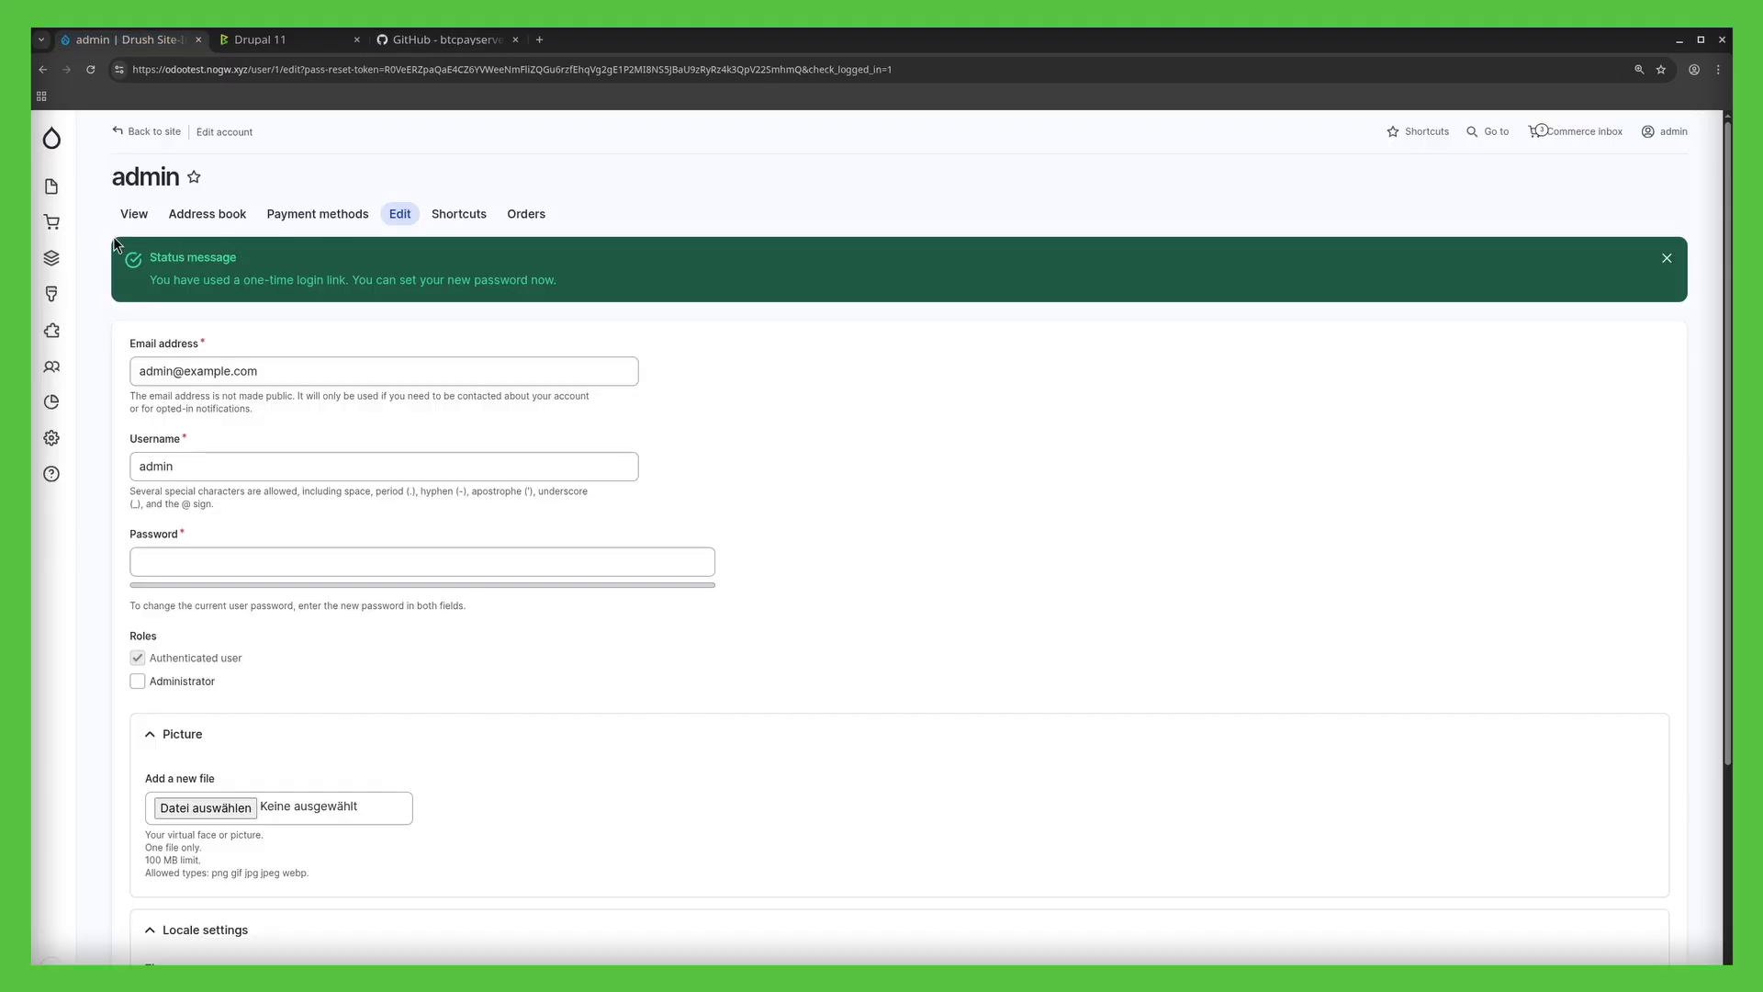
pyautogui.moveTo(54, 231)
pyautogui.click(138, 313)
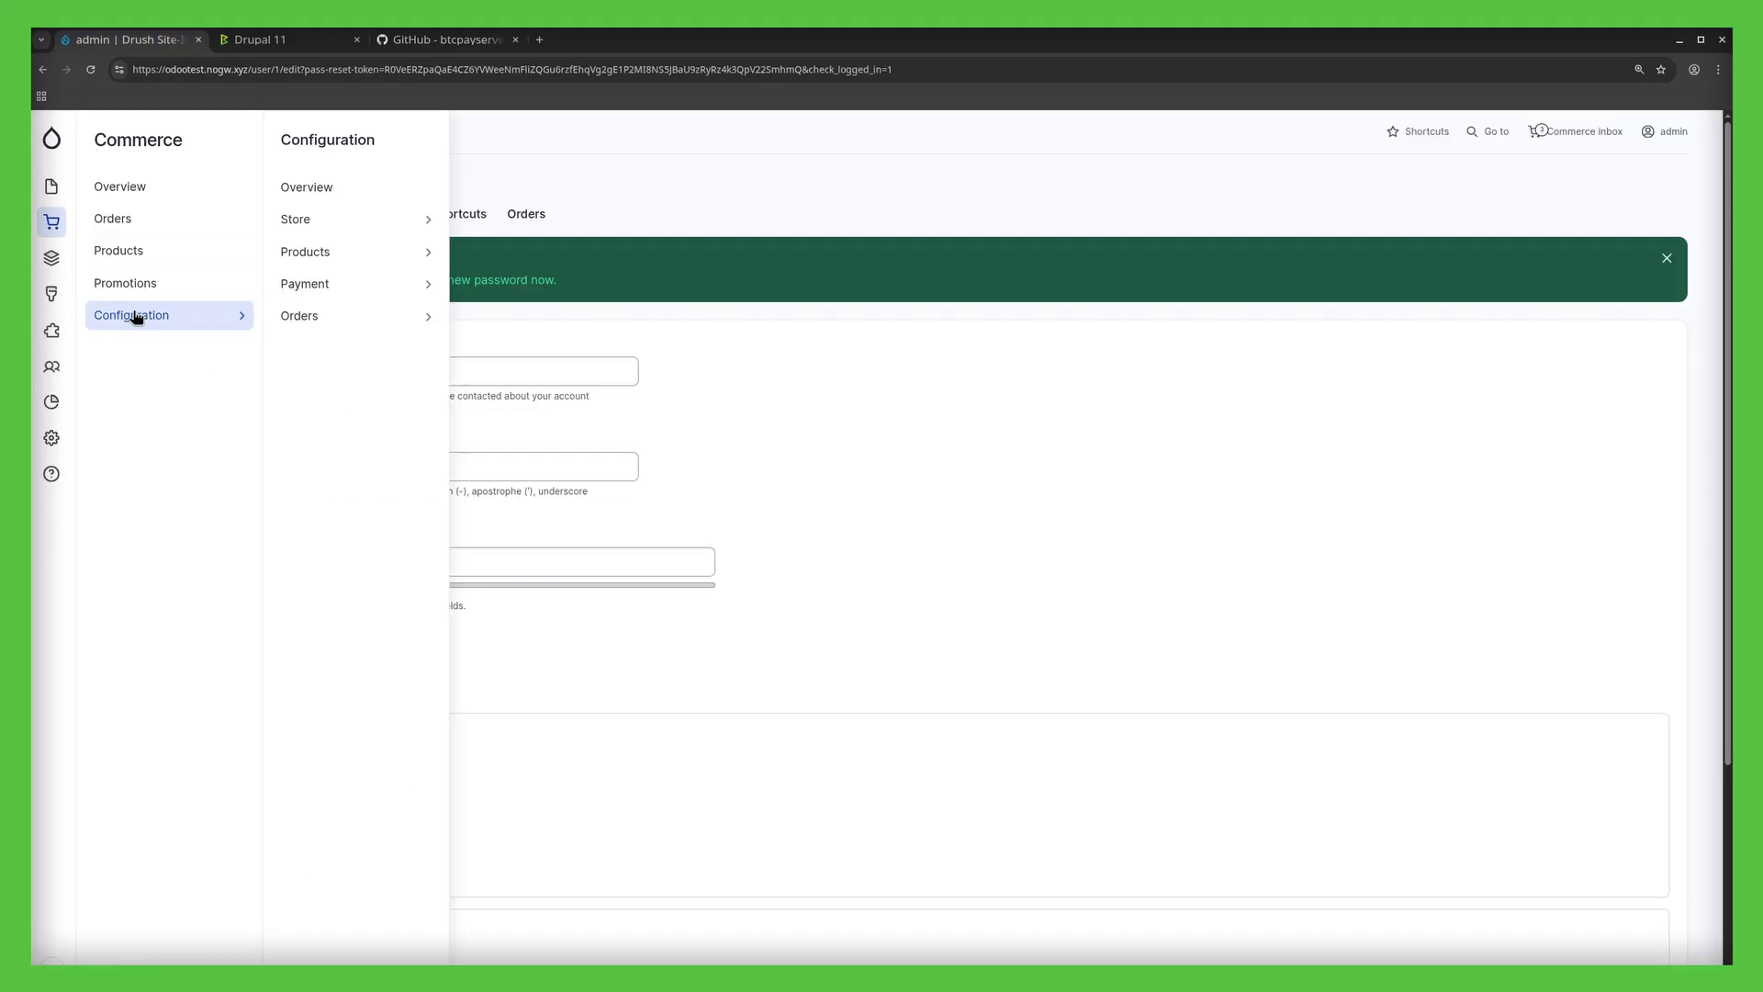
pyautogui.click(308, 292)
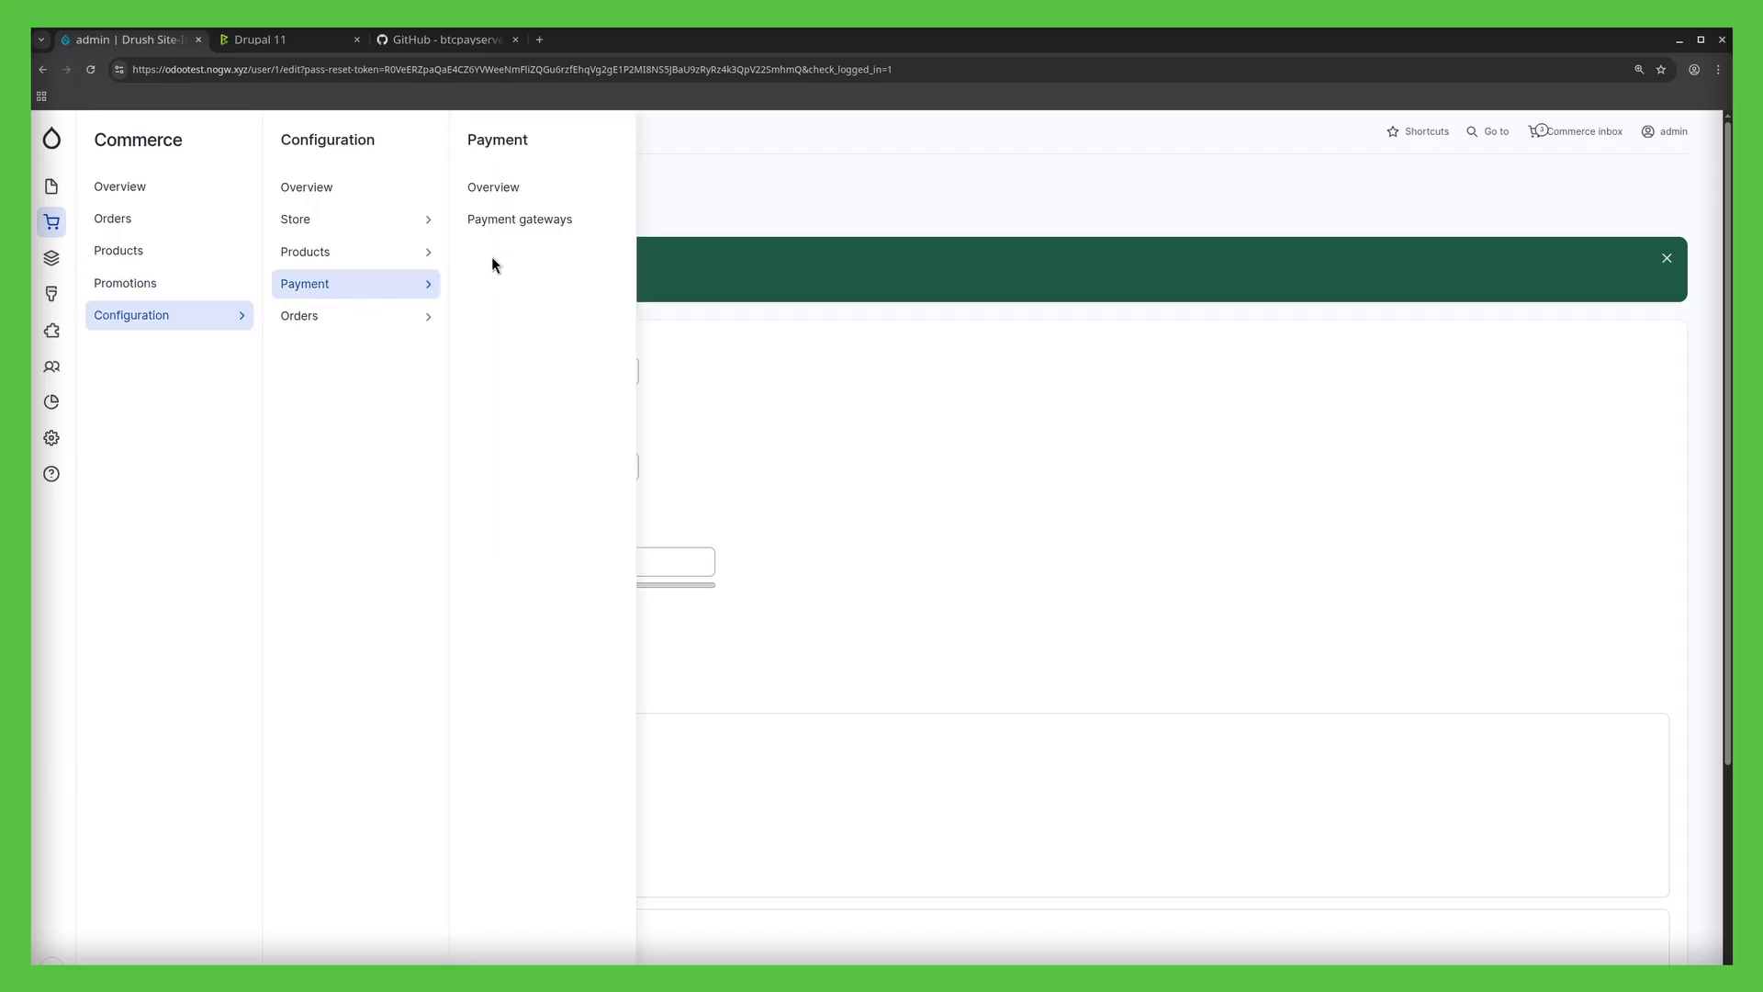
pyautogui.click(520, 224)
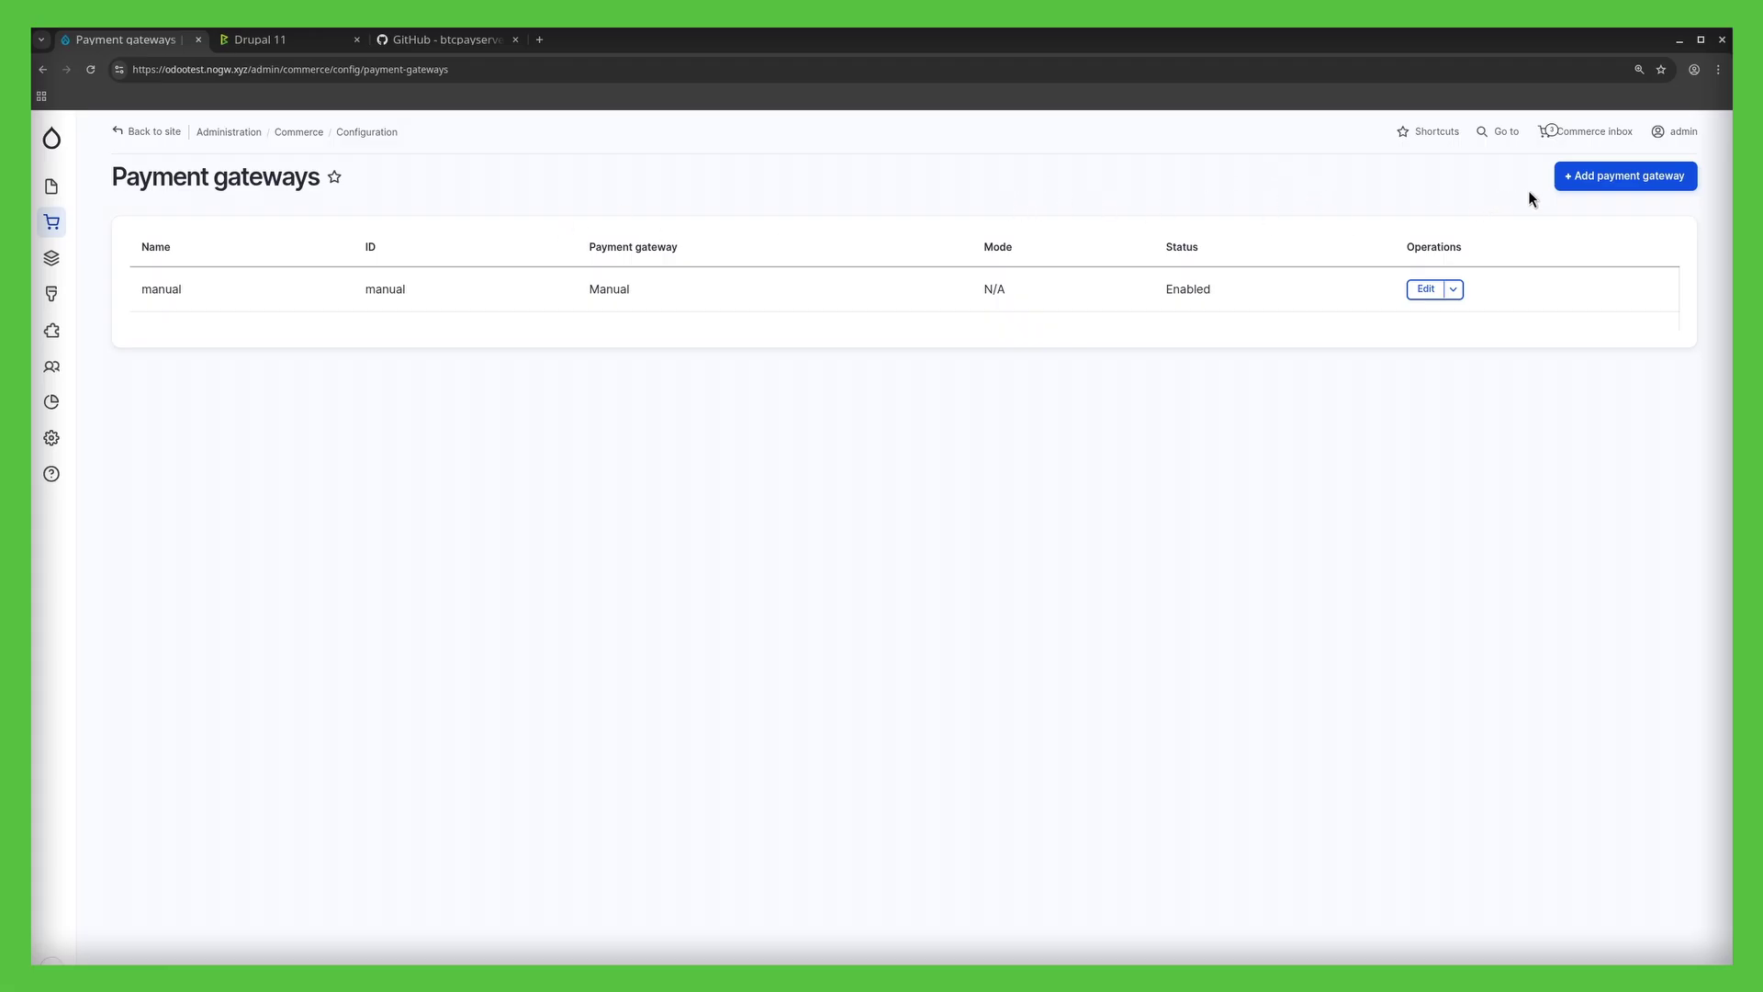
pyautogui.click(1605, 187)
pyautogui.click(279, 249)
pyautogui.write('BTCPay')
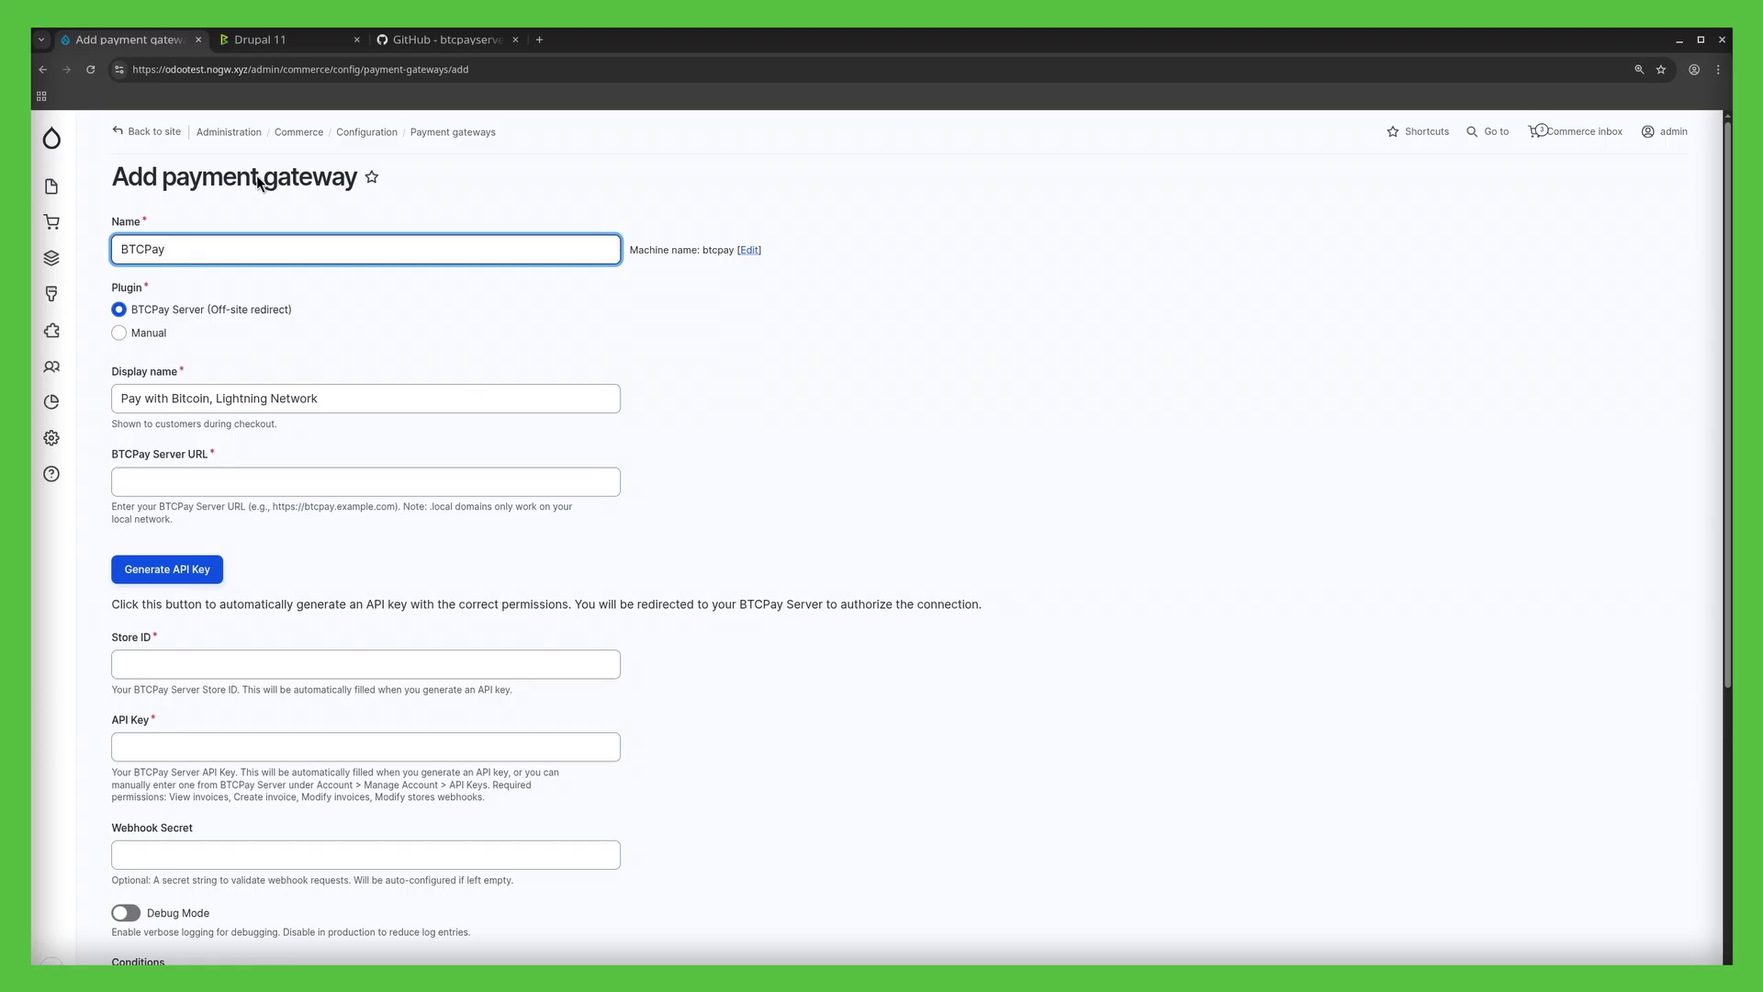
pyautogui.click(178, 402)
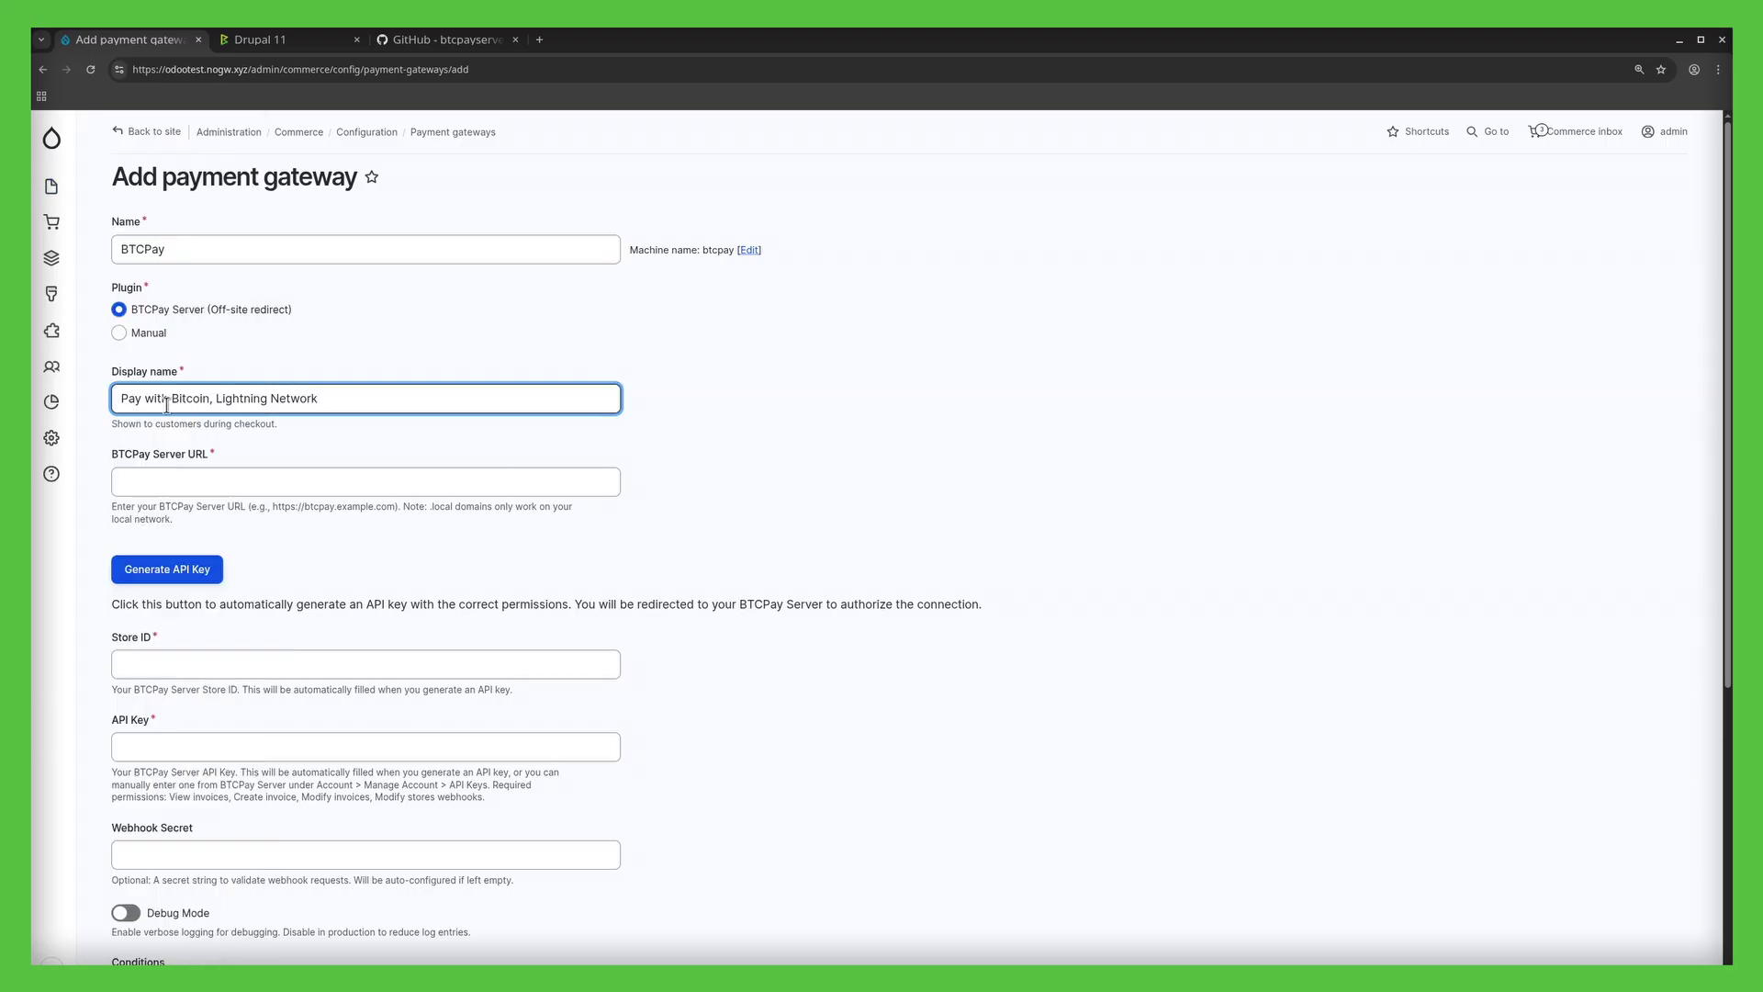
pyautogui.click(153, 488)
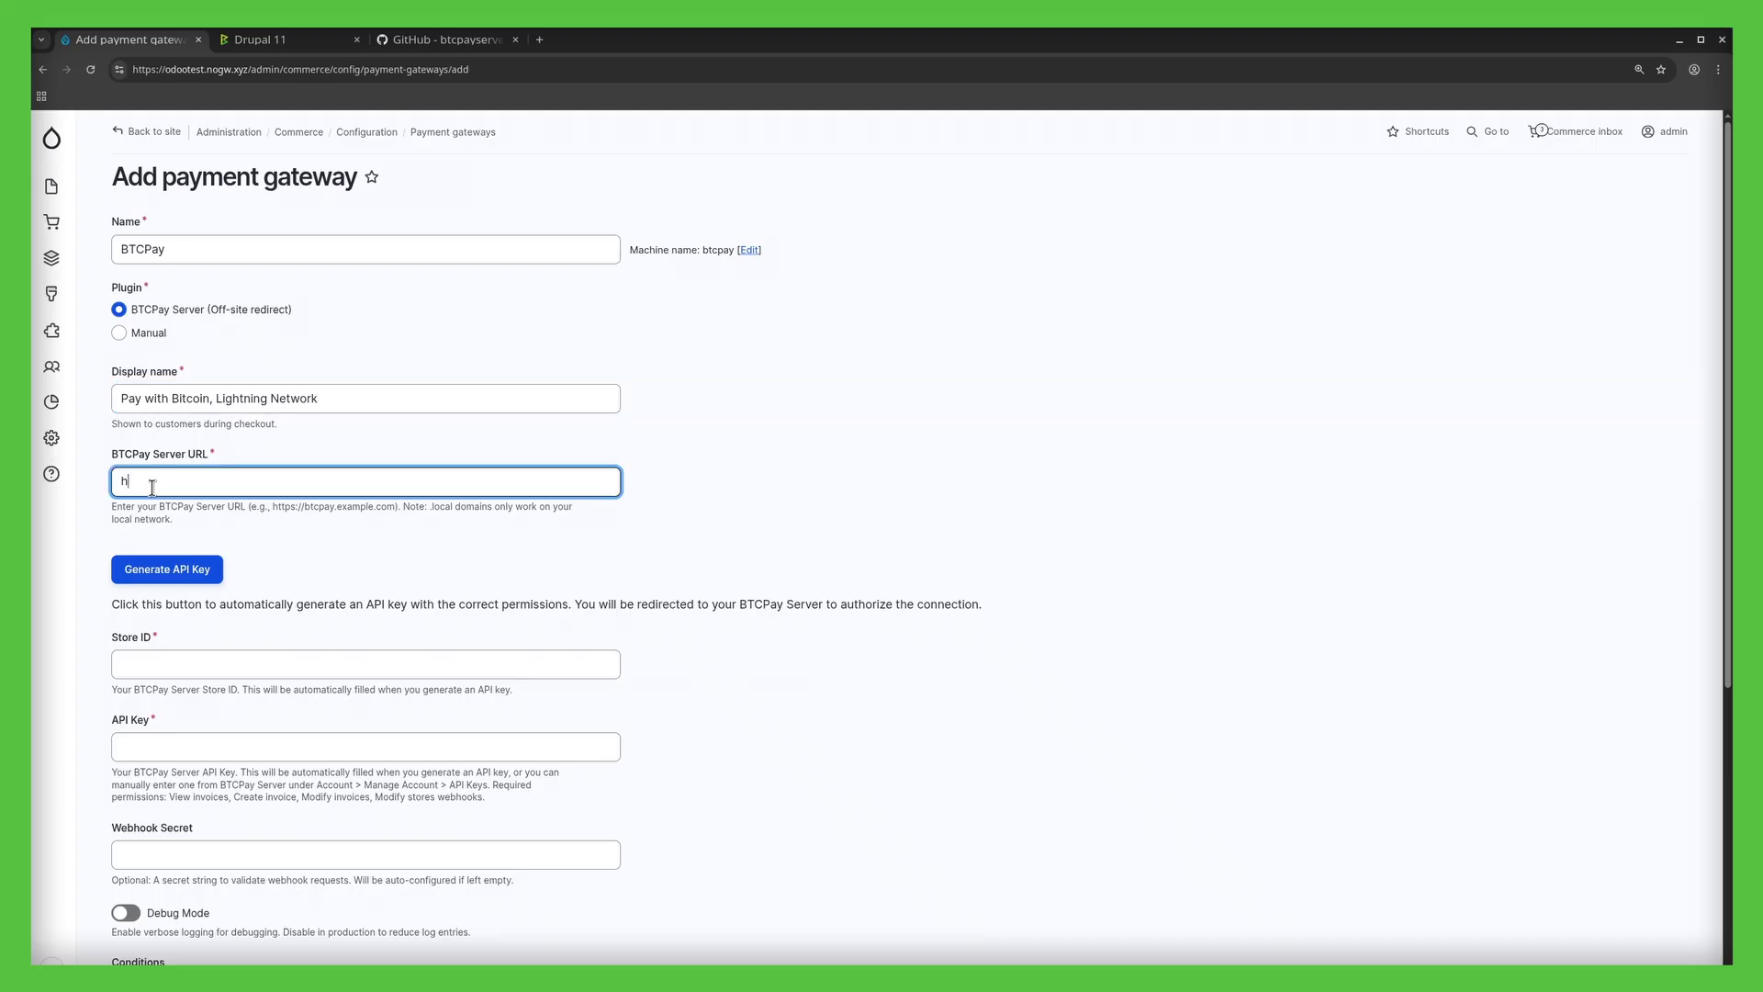
pyautogui.write('https://testing.btcpay.tech')
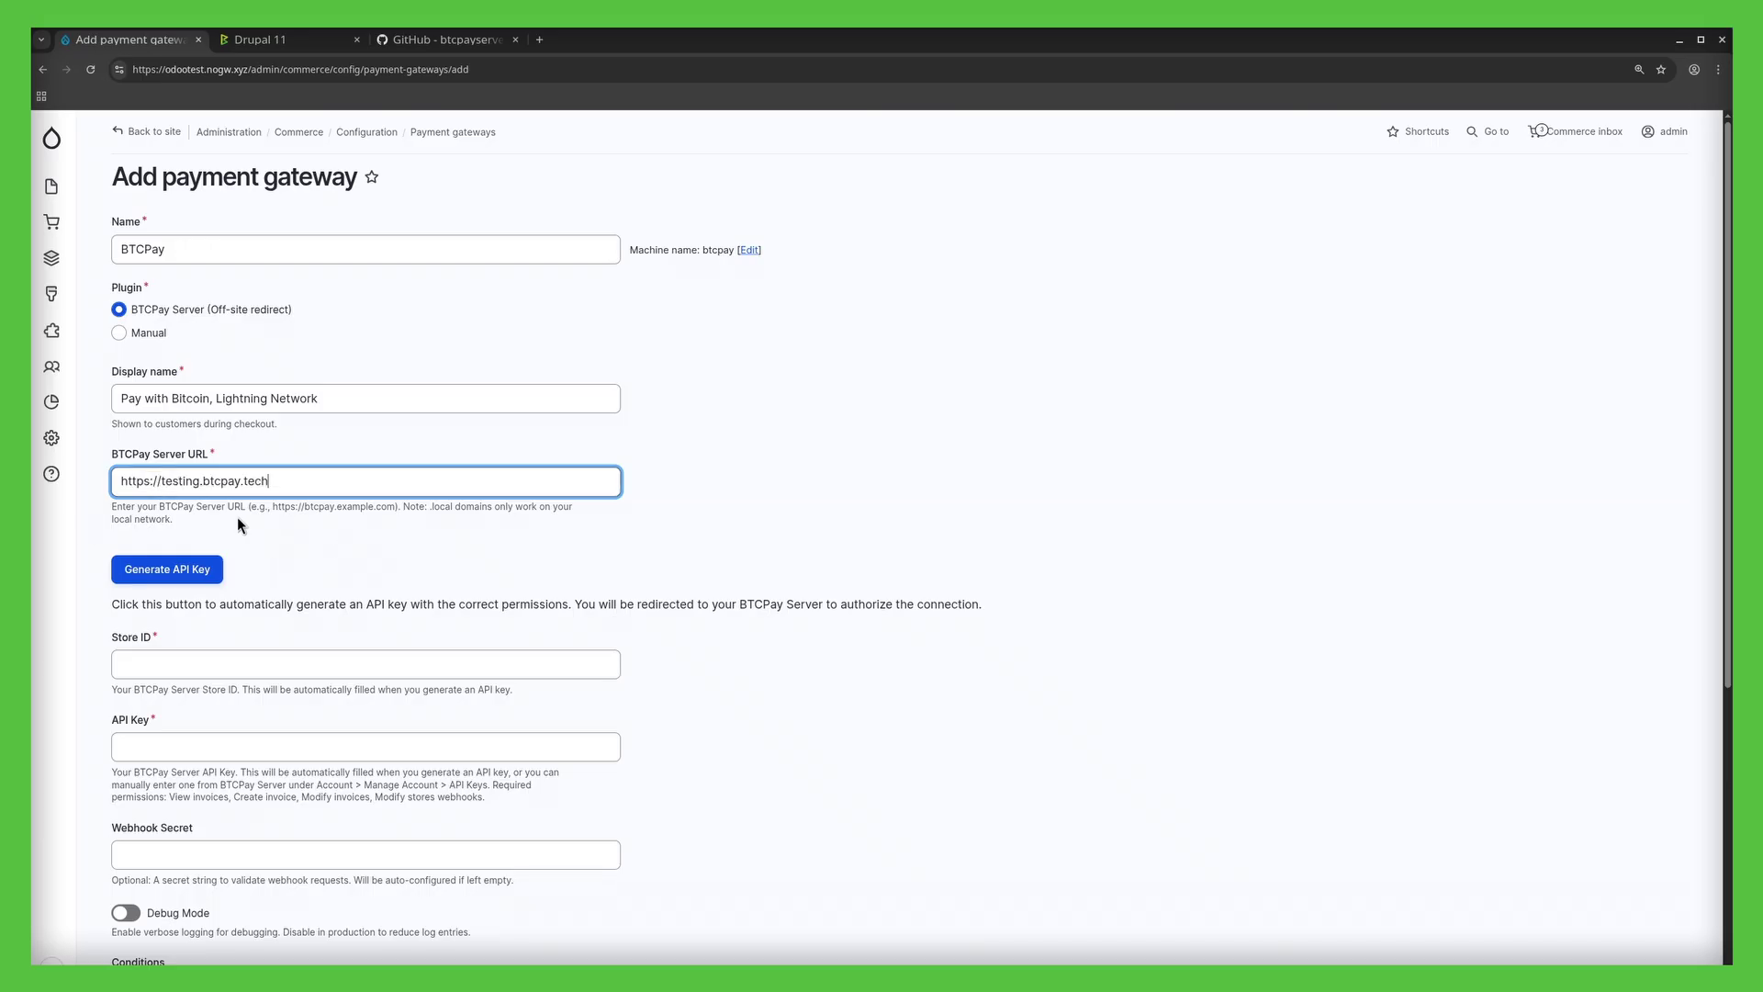
# Step: Request API key generation for the gateway and select the Drupal 11 store to grant permission for
pyautogui.click(159, 576)
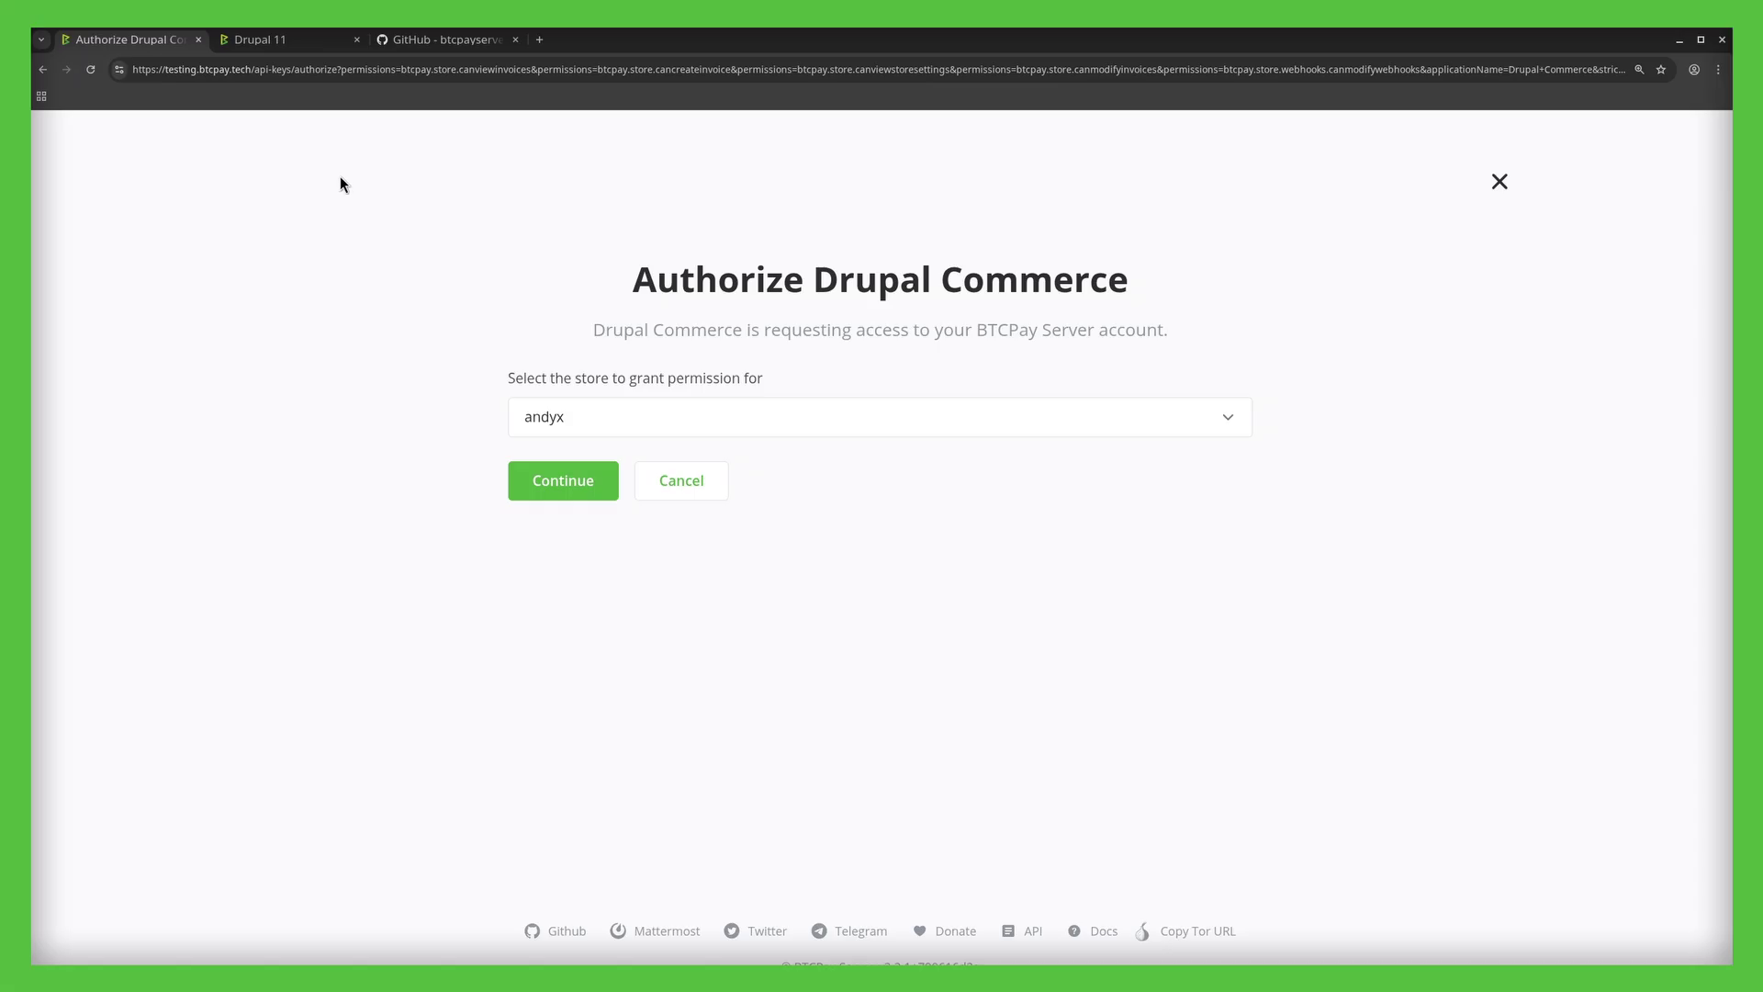
pyautogui.click(560, 411)
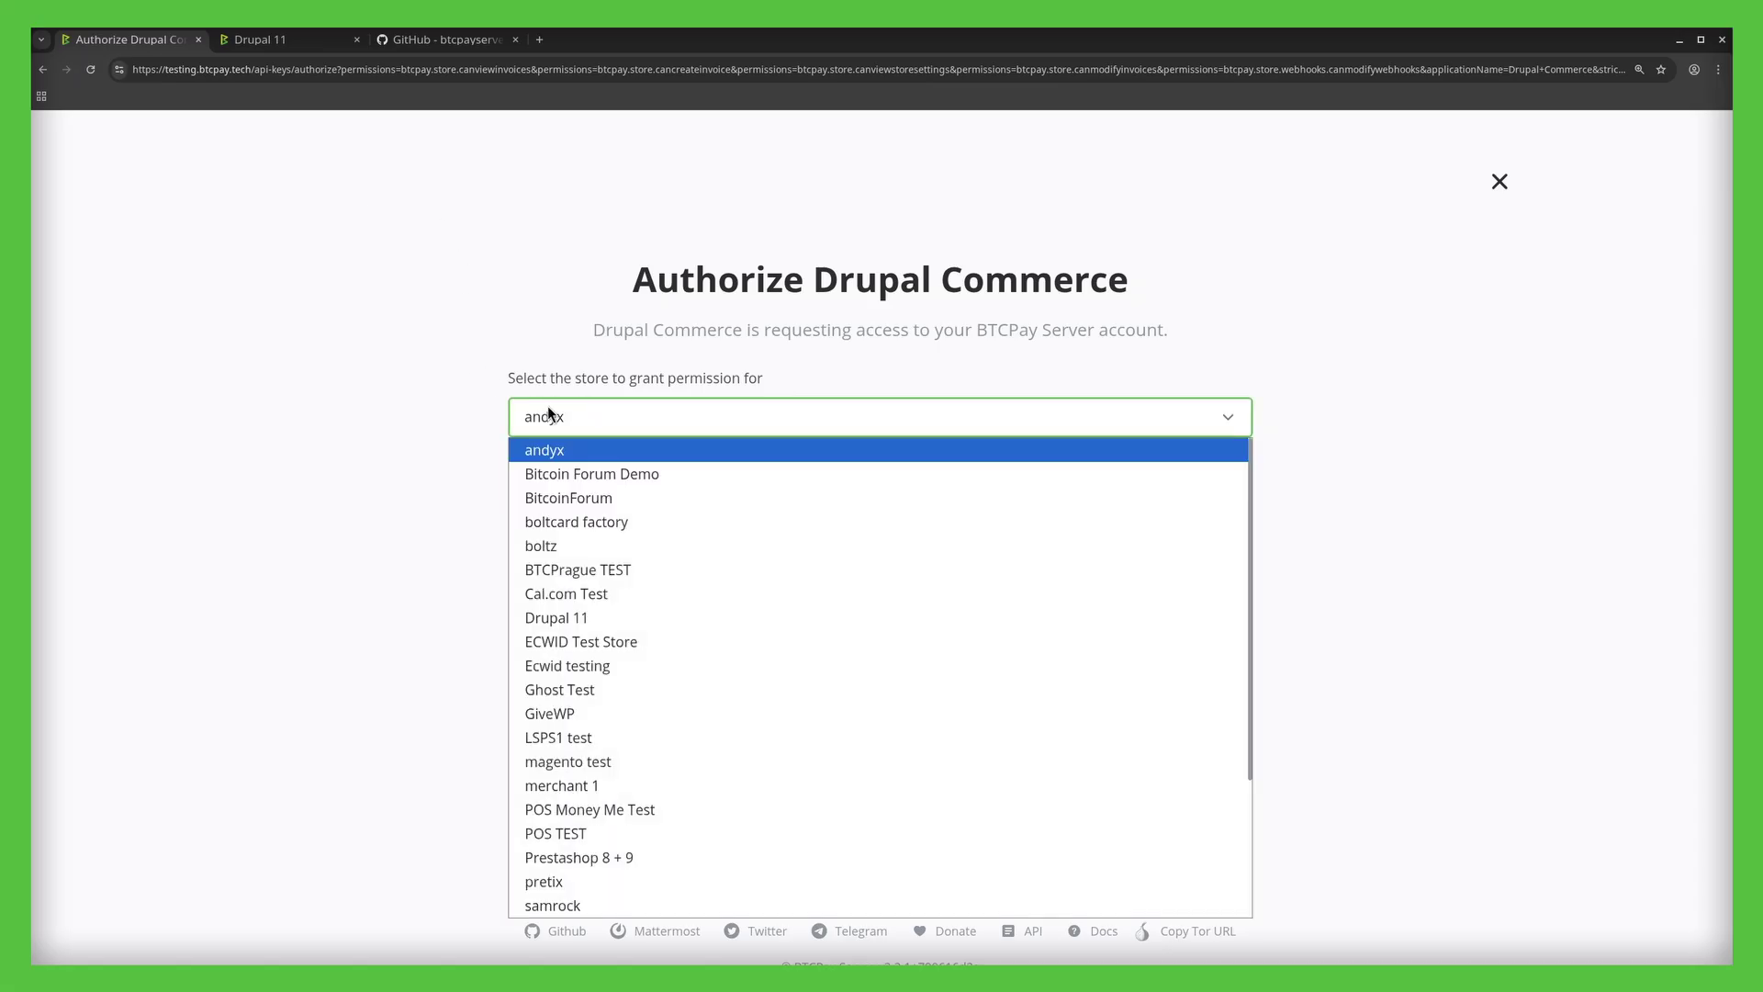
pyautogui.click(566, 622)
pyautogui.click(547, 493)
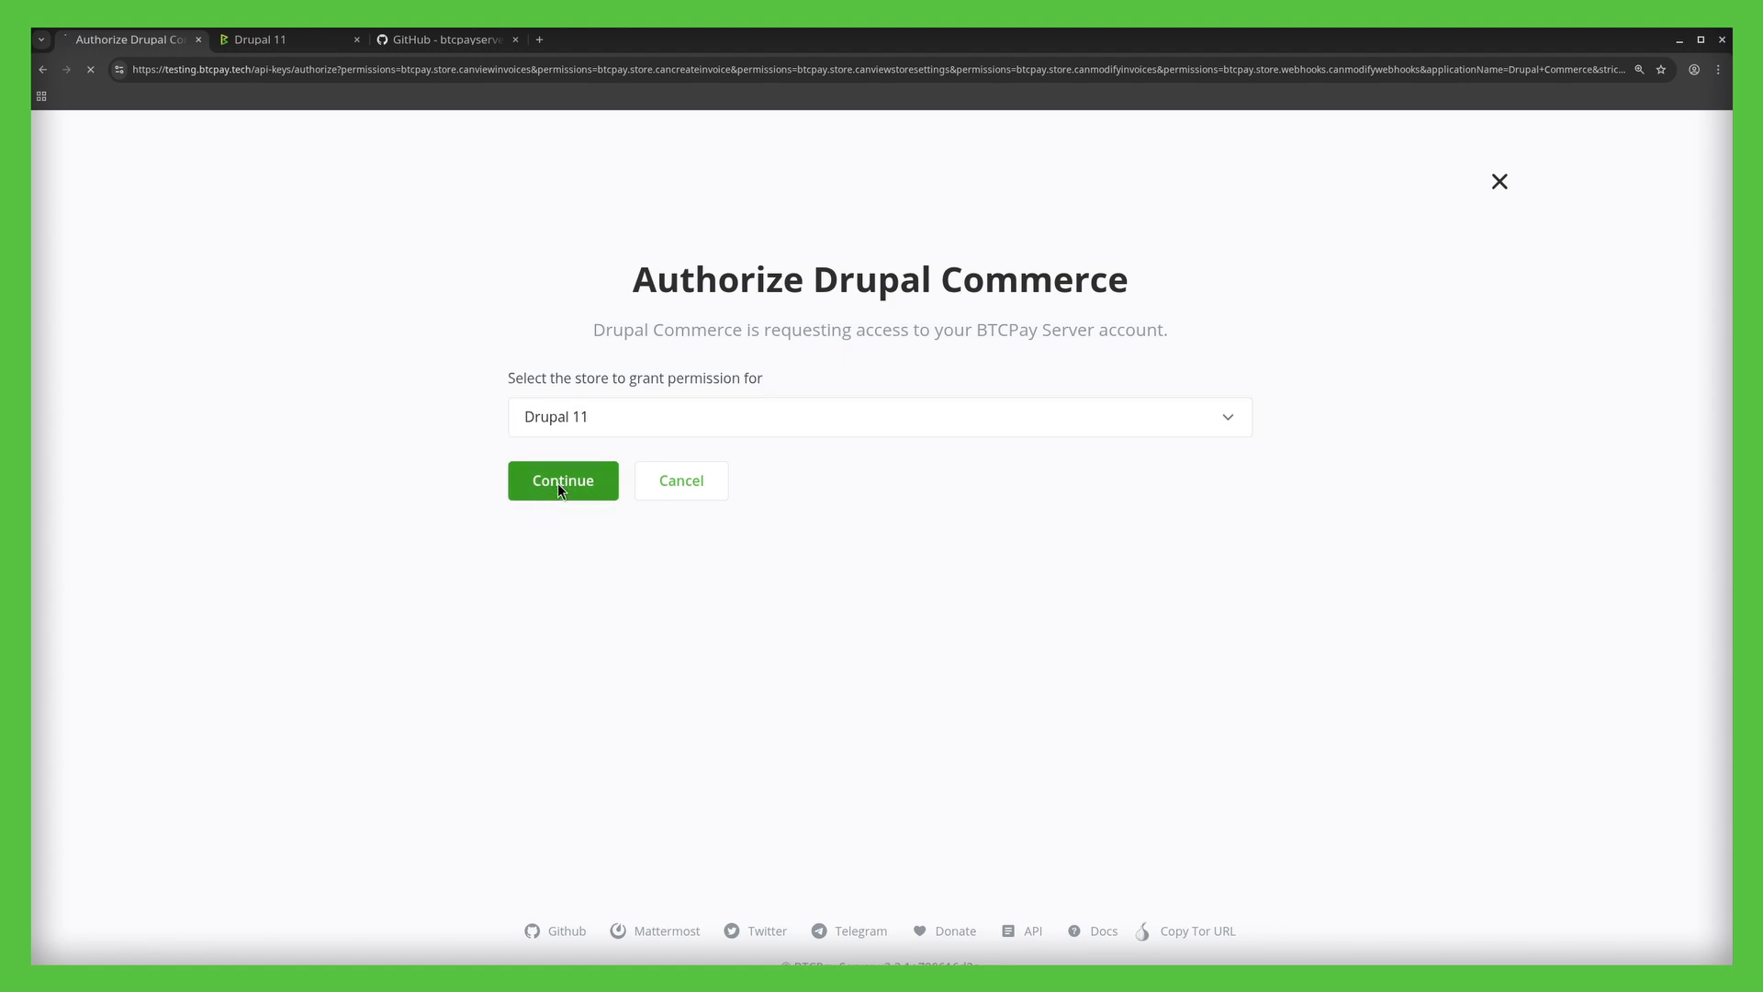
# Step: Label the API key Drupal 11 and authorize the app with the requested store permissions
pyautogui.click(555, 511)
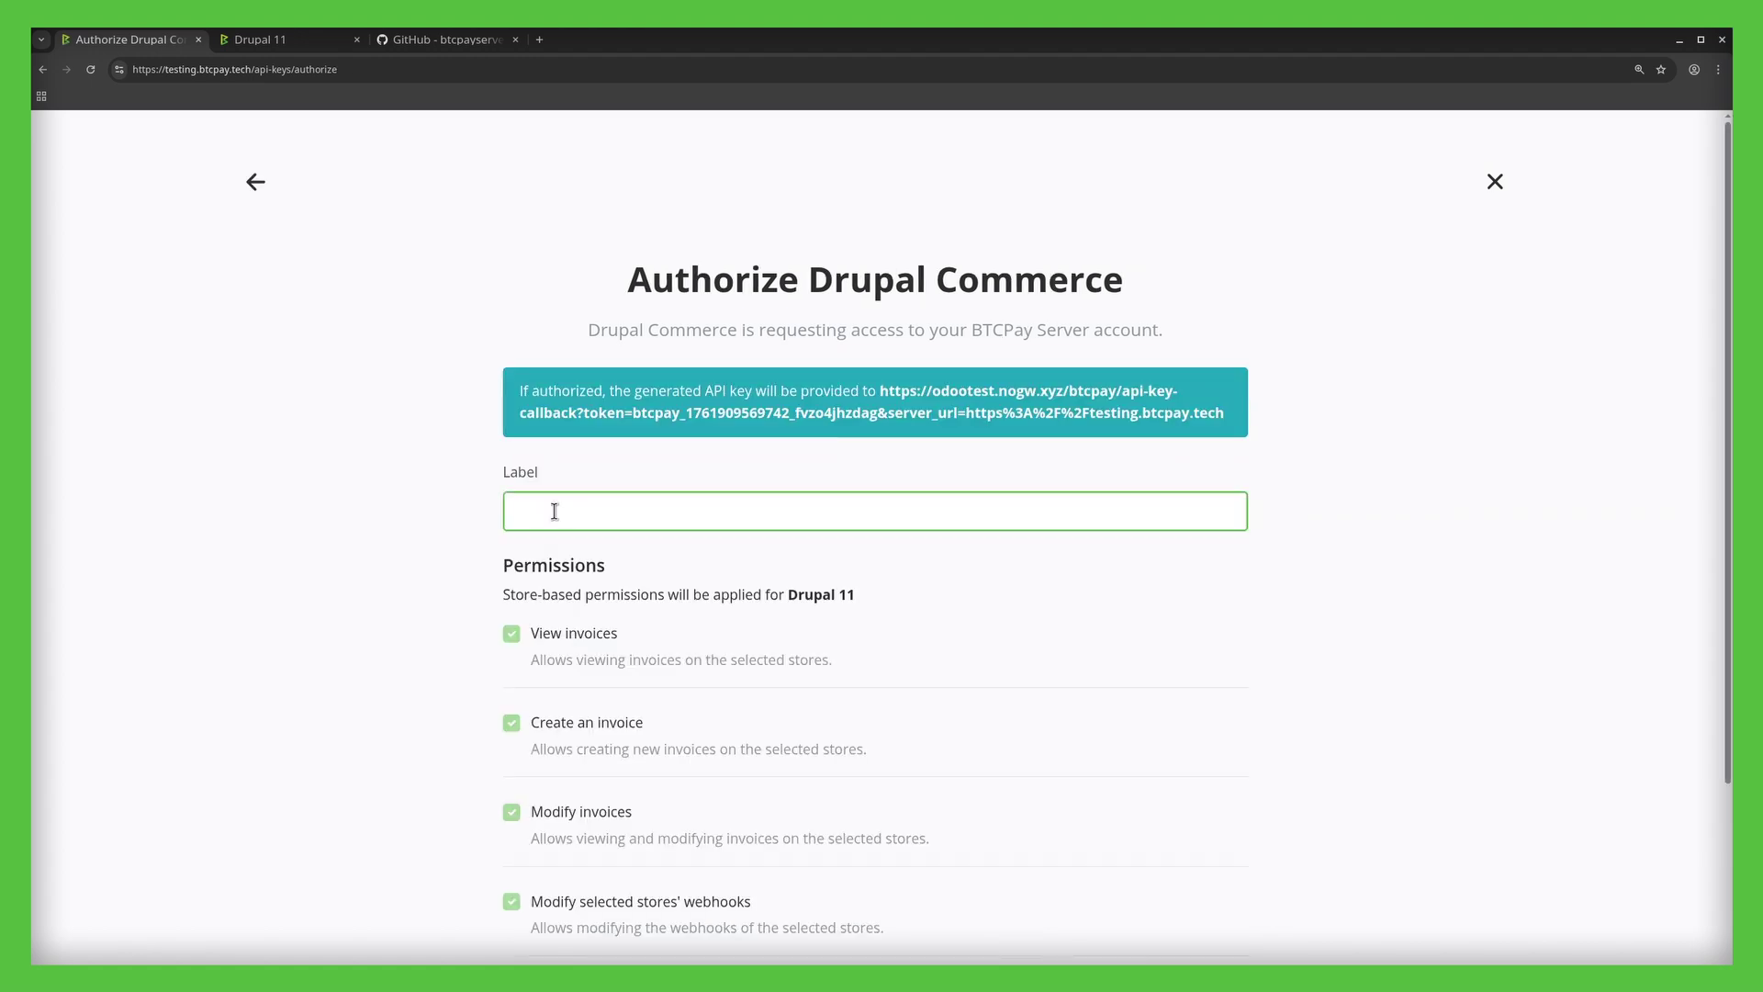
pyautogui.write('Drupal 11')
pyautogui.scroll(-2, 452, 544)
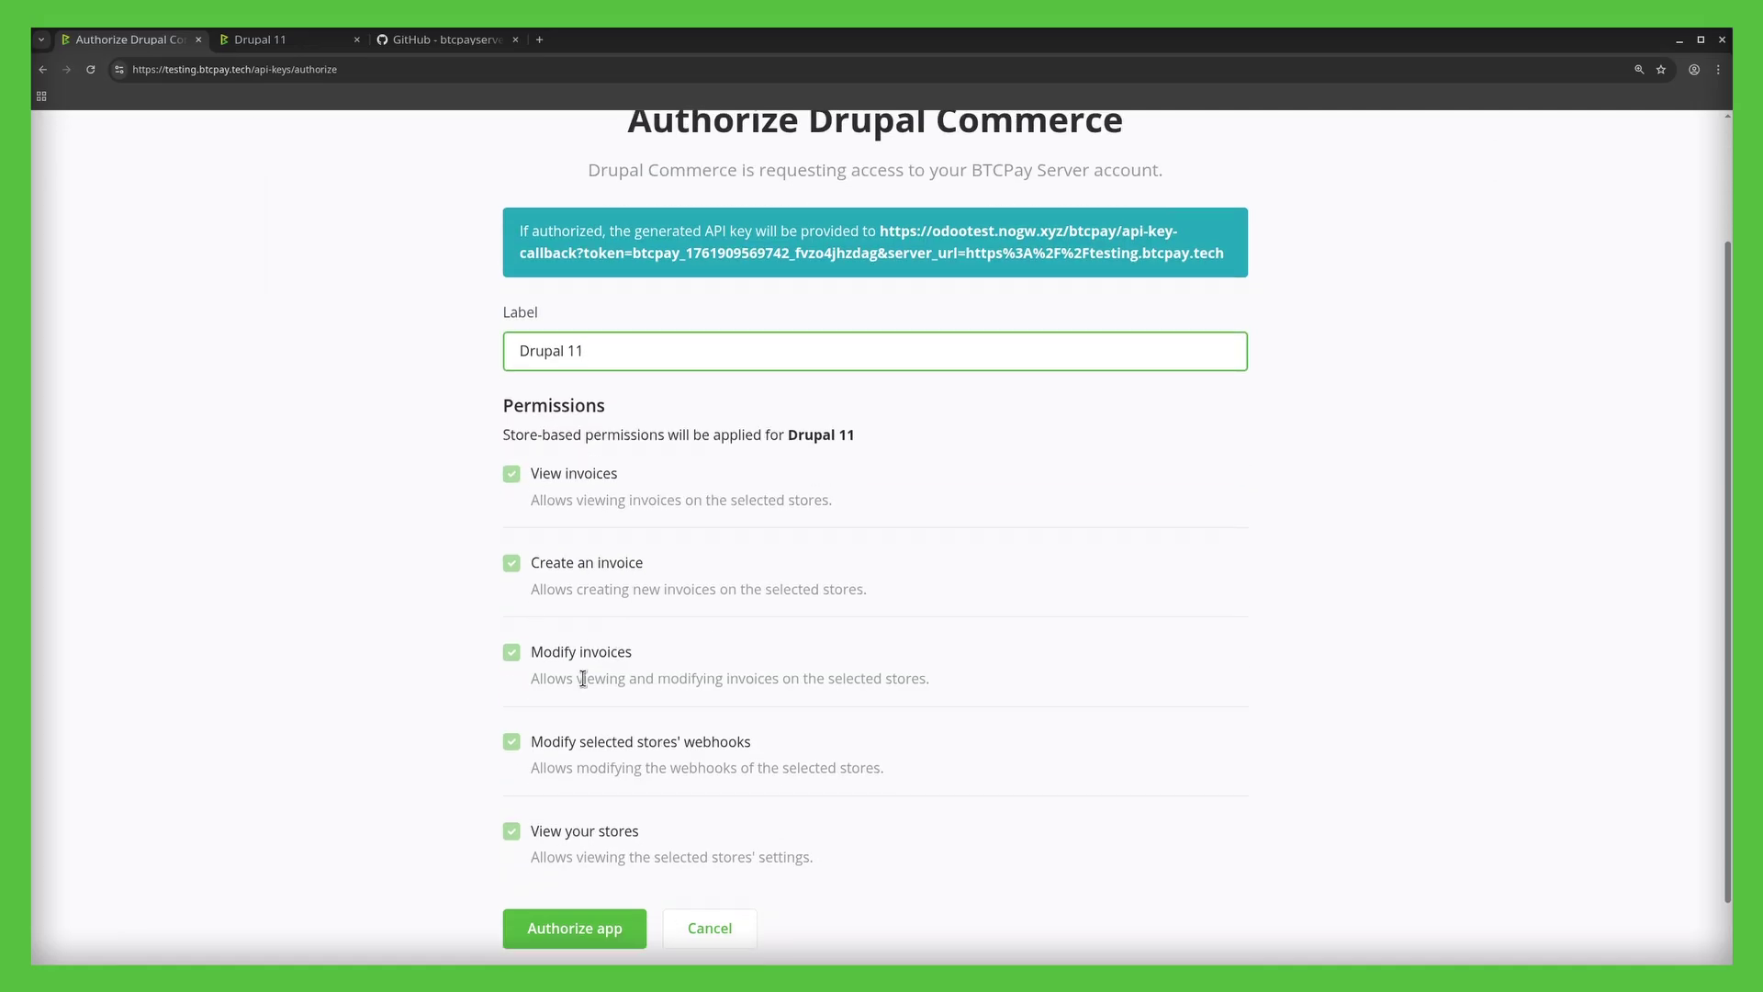
pyautogui.scroll(-1, 604, 874)
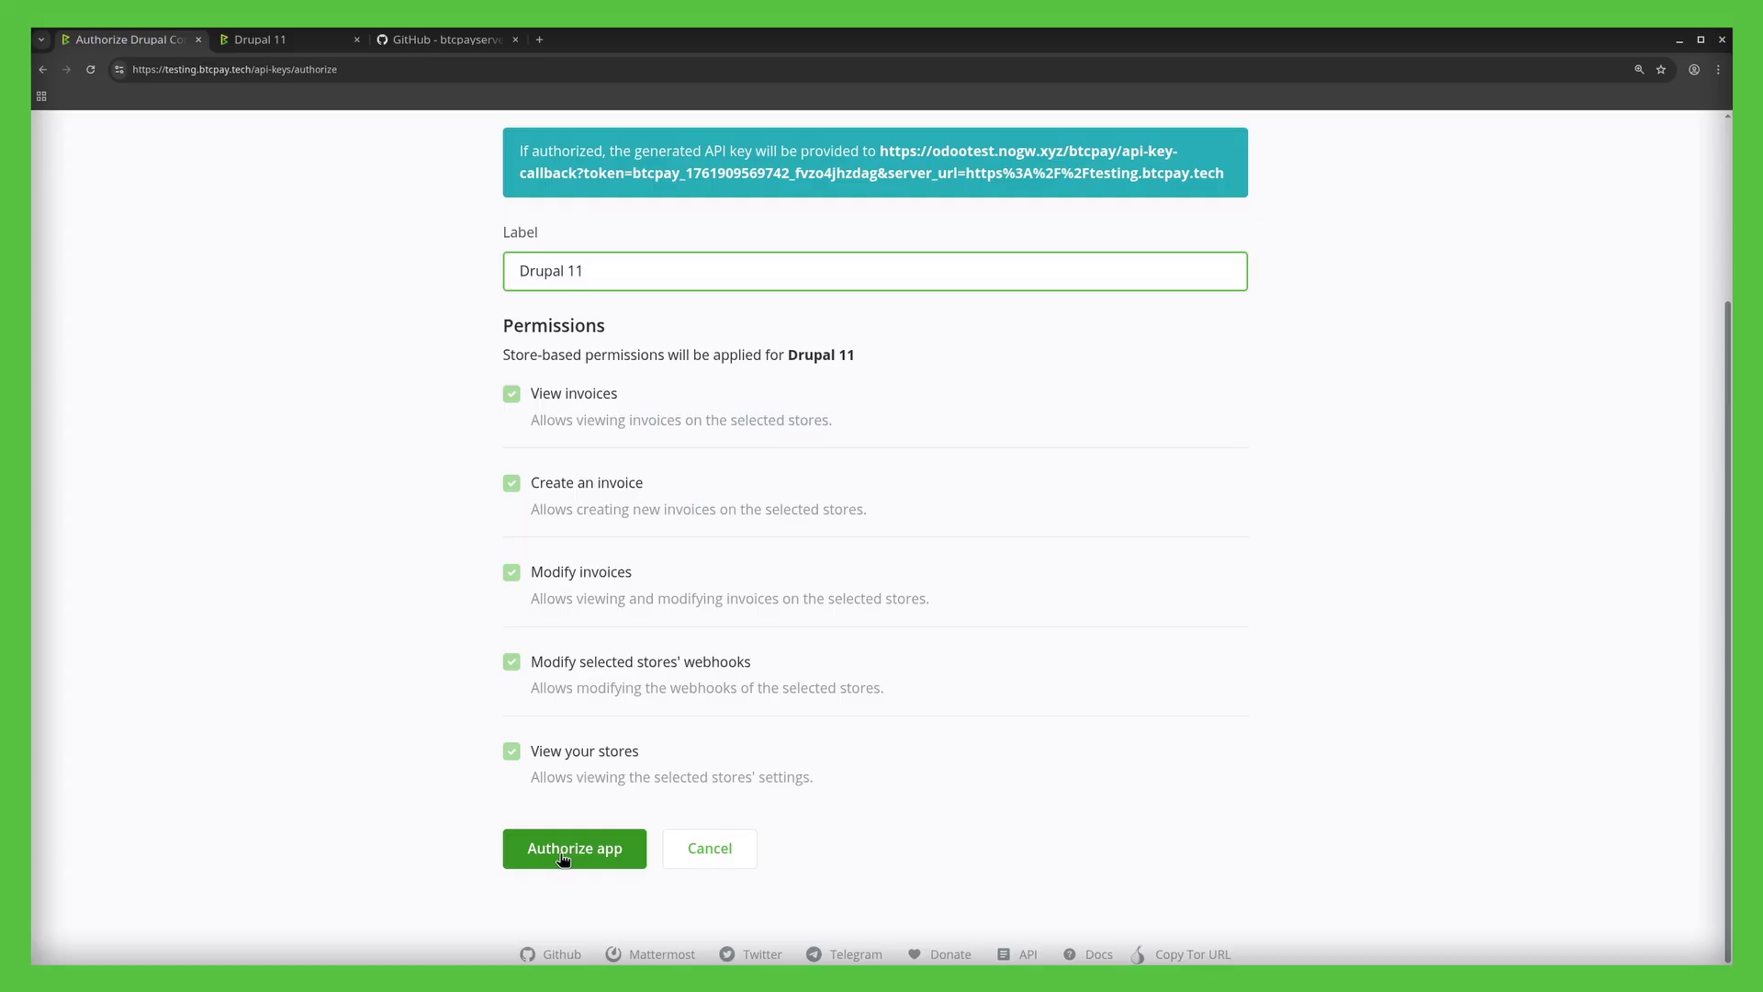
pyautogui.click(569, 856)
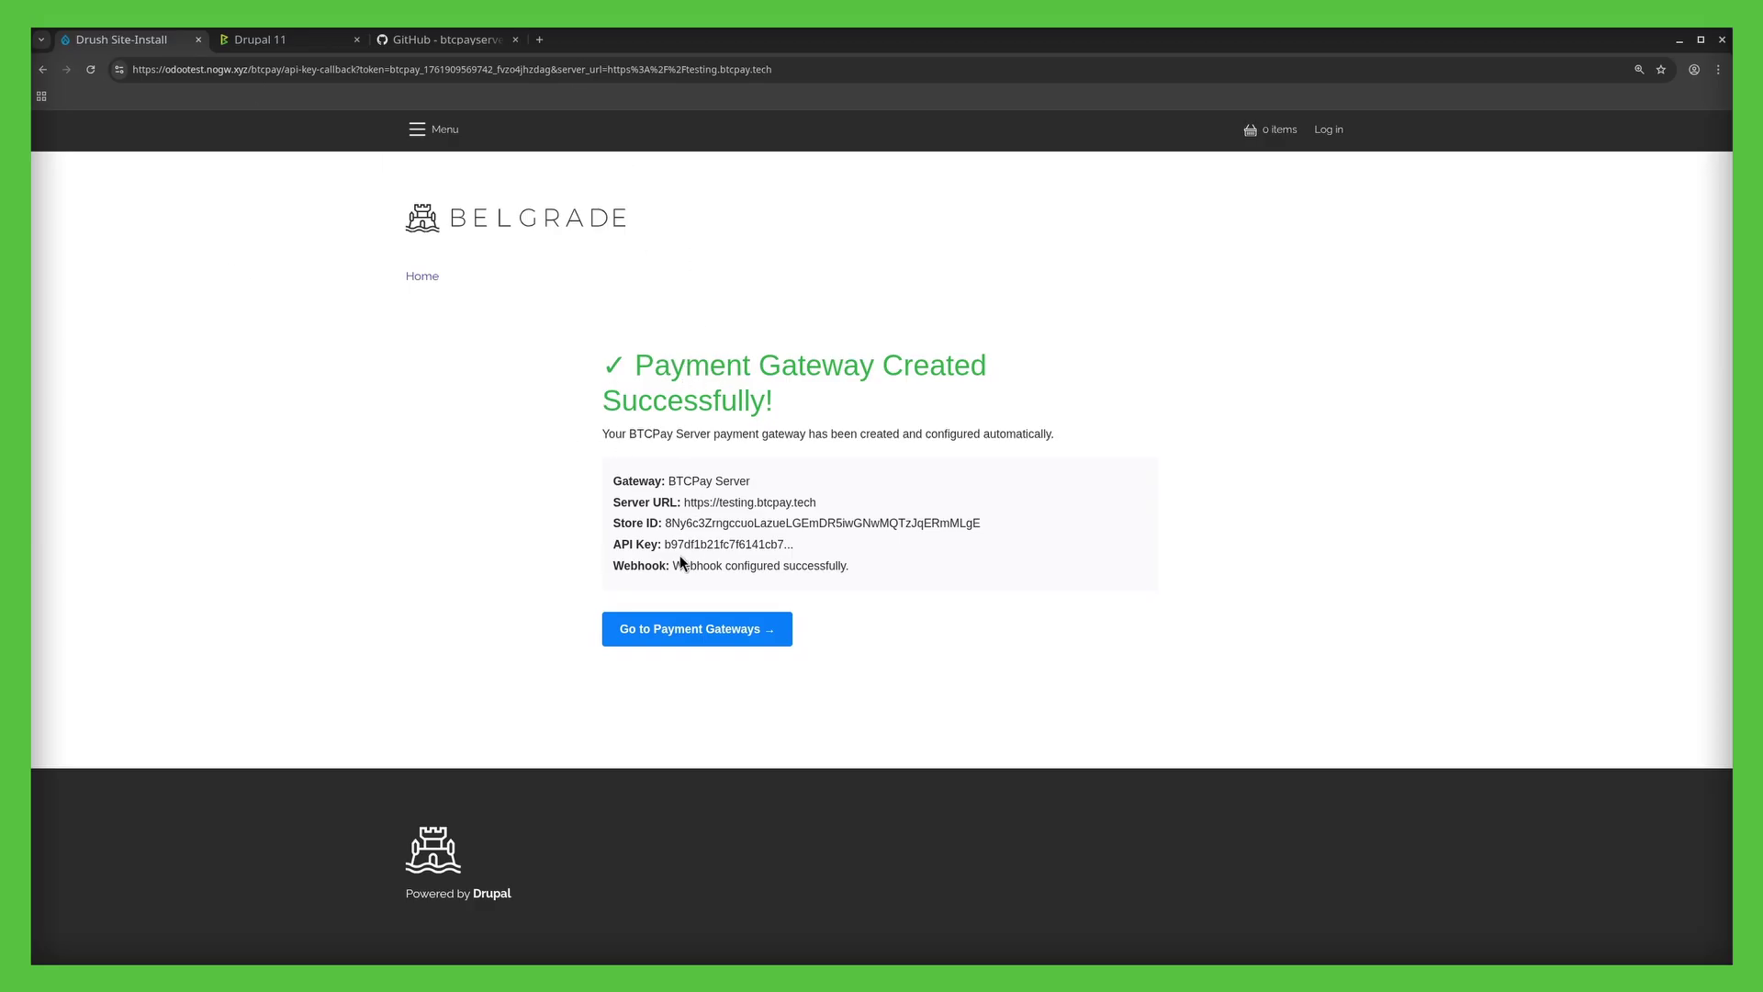
# Step: Check the new gateway in the Drupal payment gateways list and the Drupal 11 store's webhooks in BTCPay Server
pyautogui.moveTo(670, 570); pyautogui.dragTo(613, 567)
pyautogui.click(673, 640)
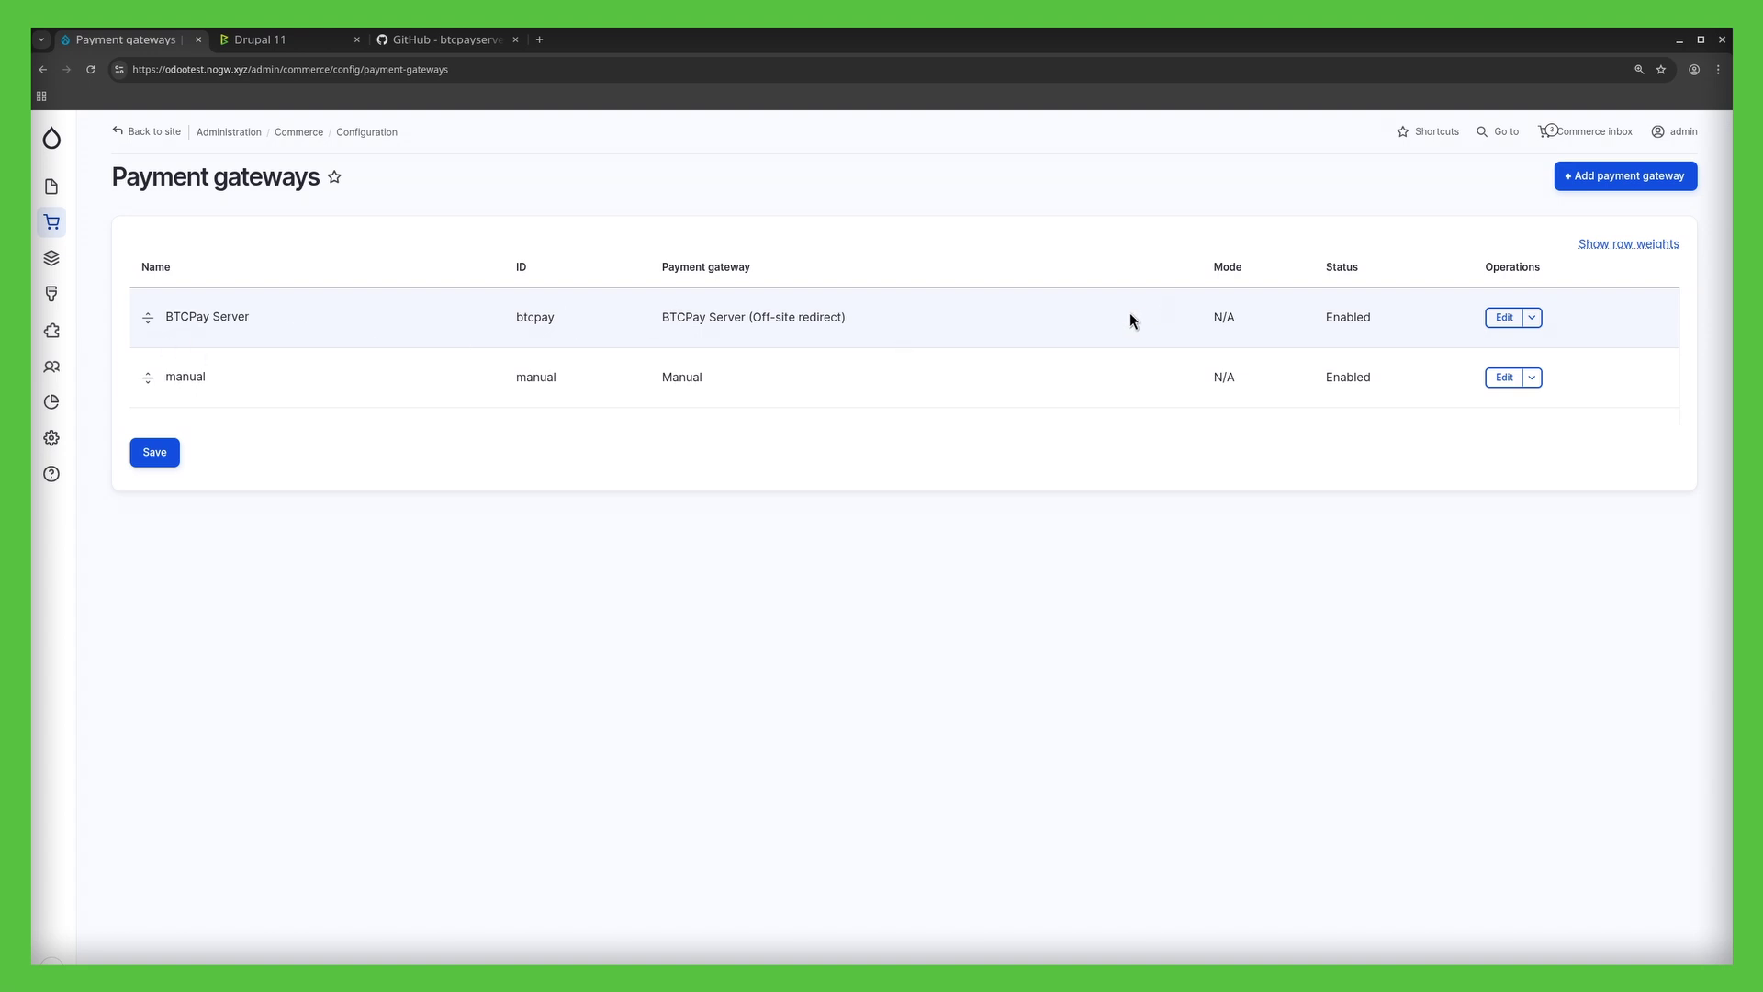
pyautogui.click(248, 40)
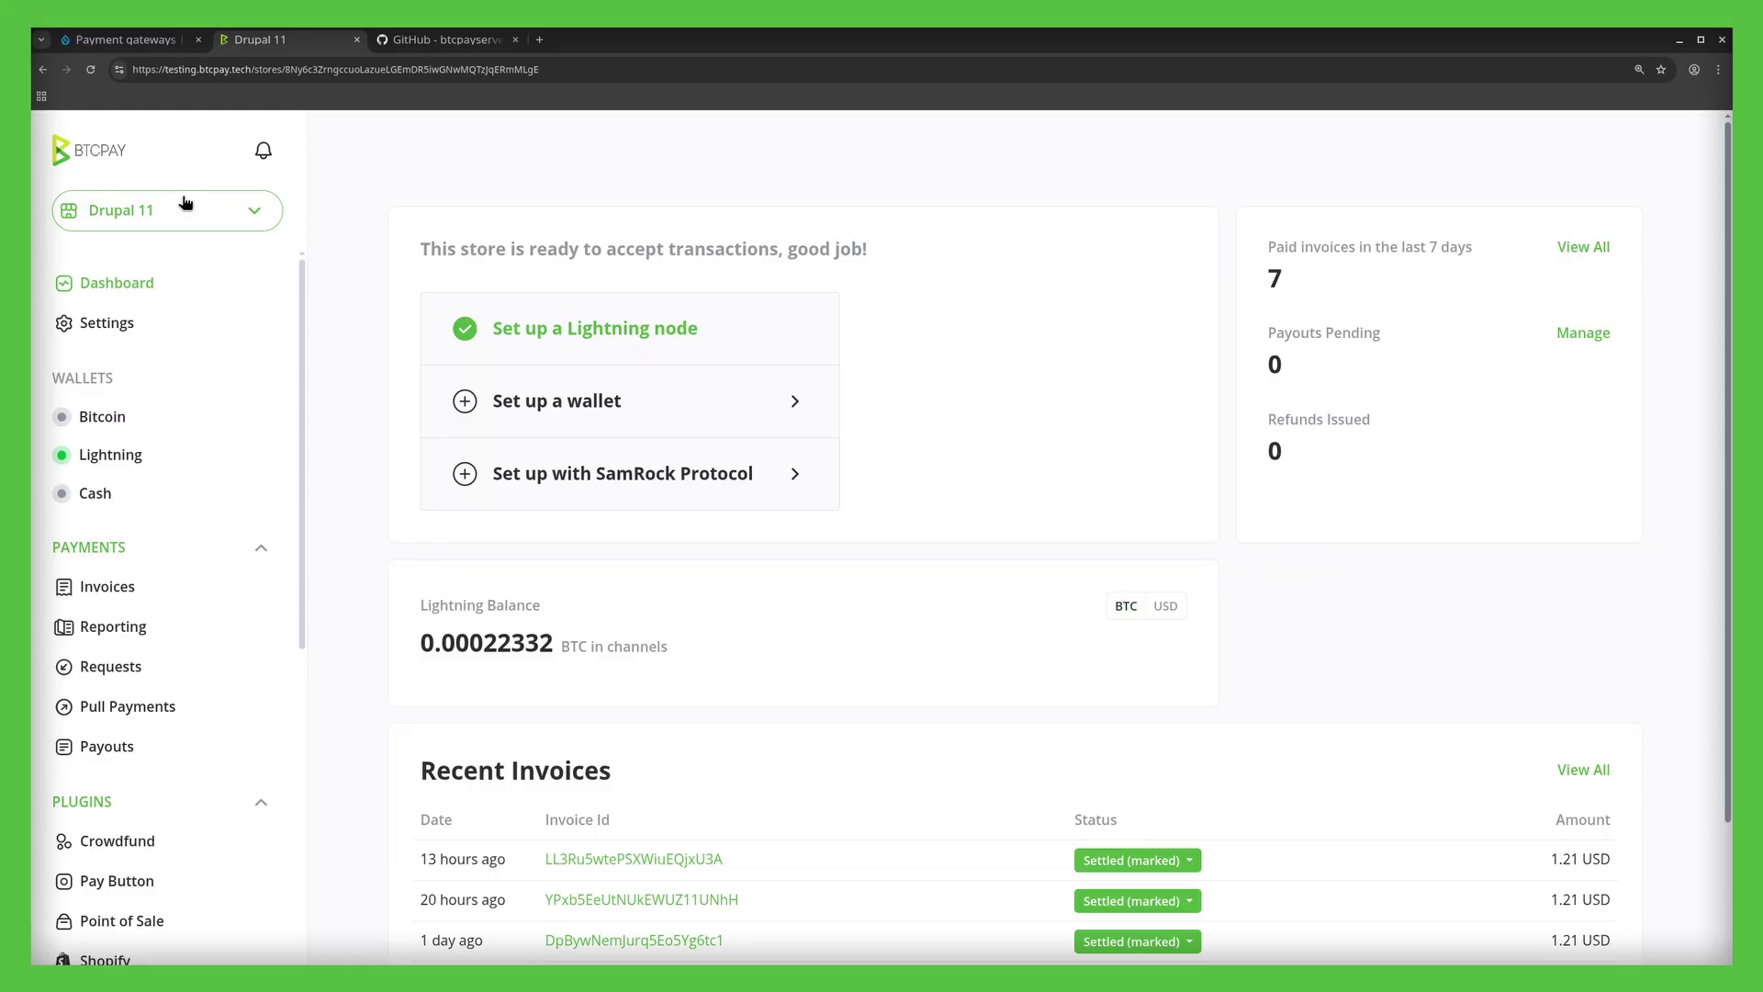
pyautogui.click(128, 325)
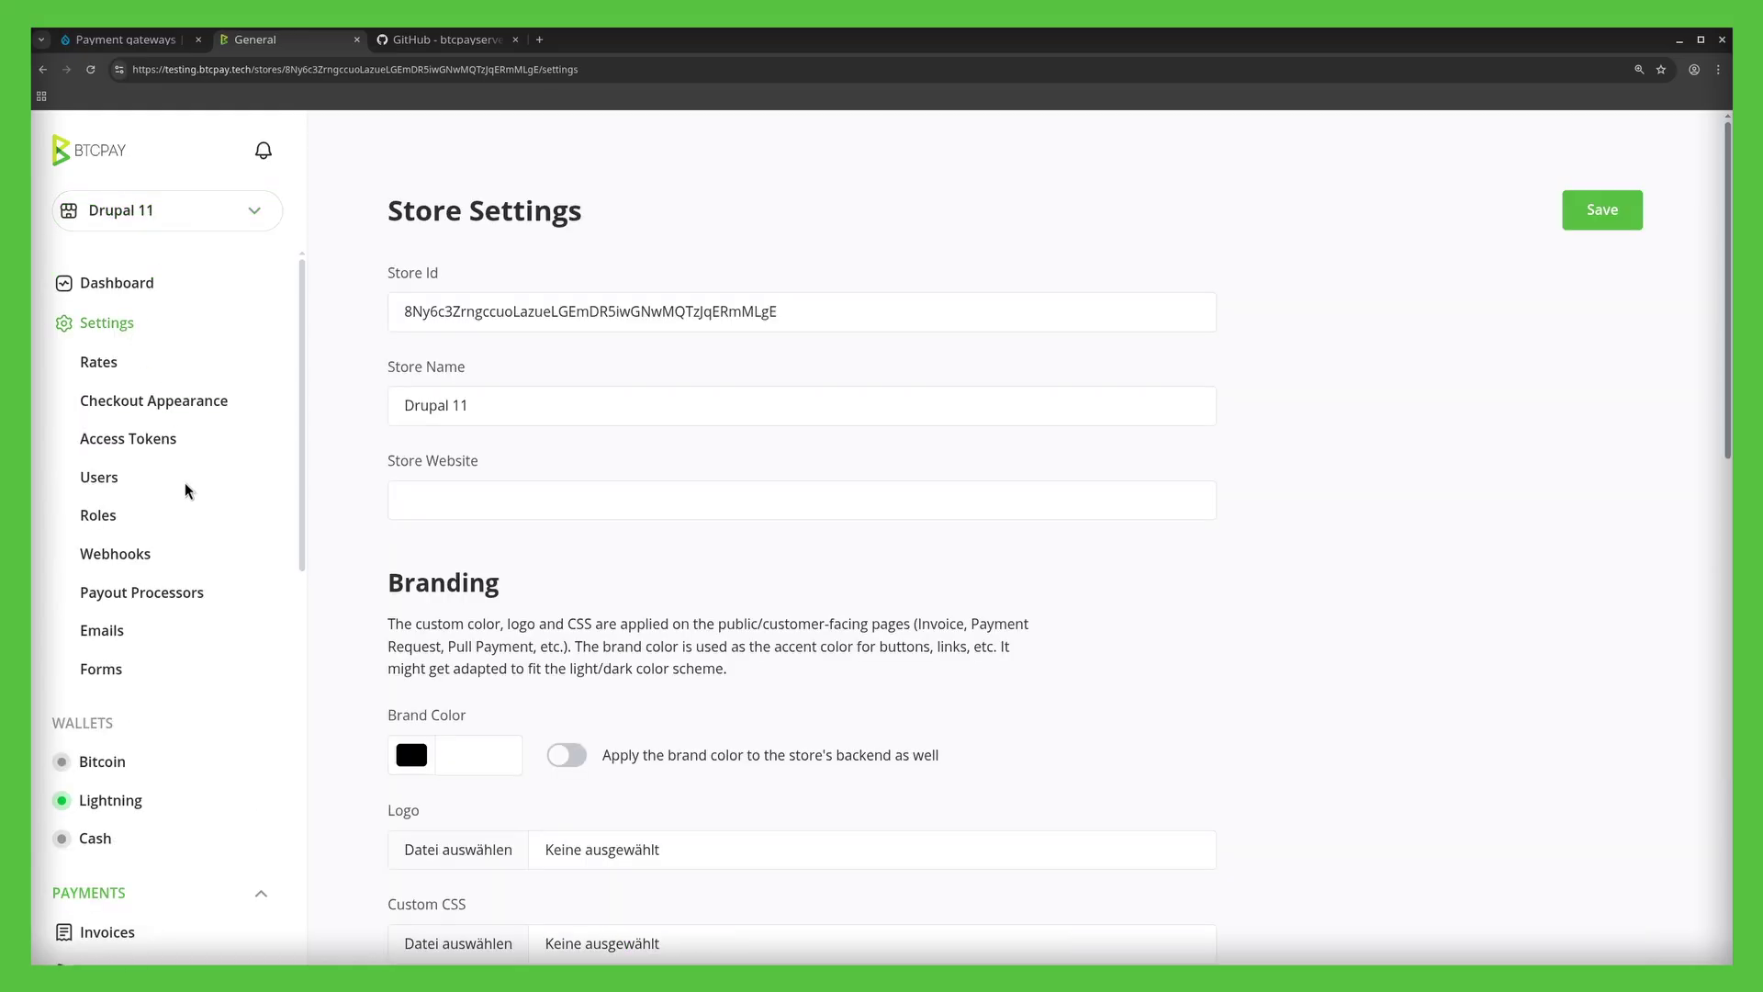
pyautogui.click(137, 560)
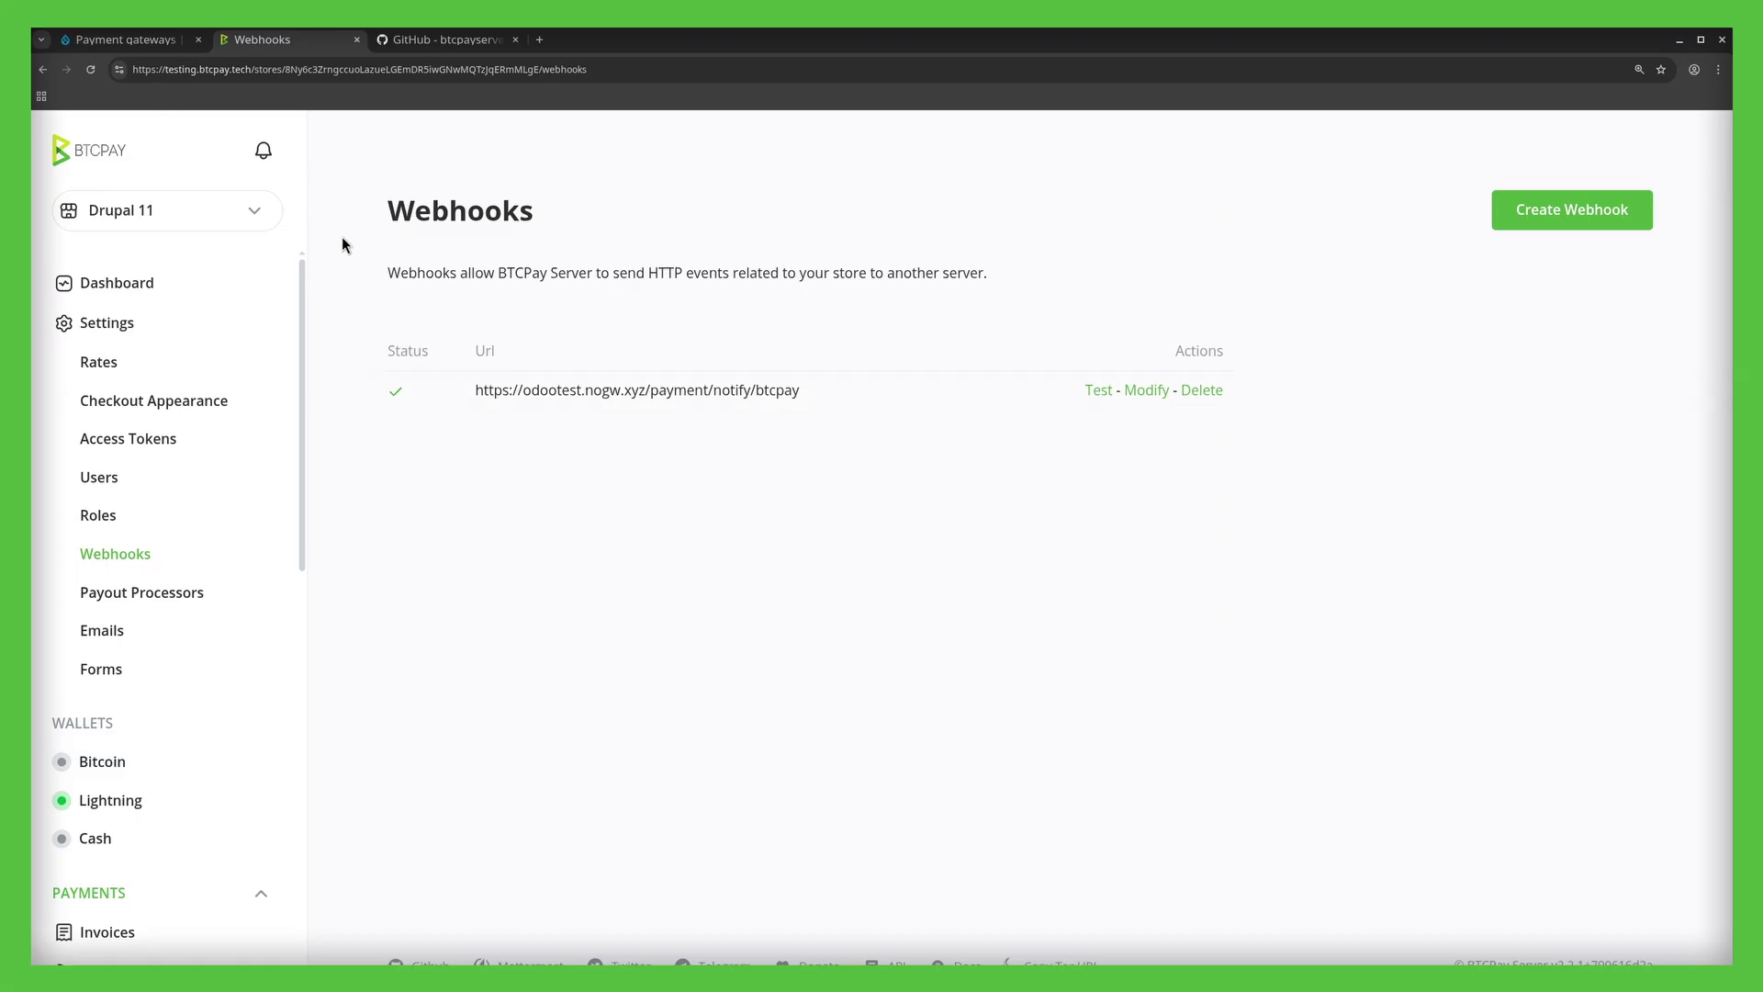
# Step: Open the Drupal store's product/1 page and add the Bitcoin Shirt in Orange to the cart
pyautogui.click(143, 42)
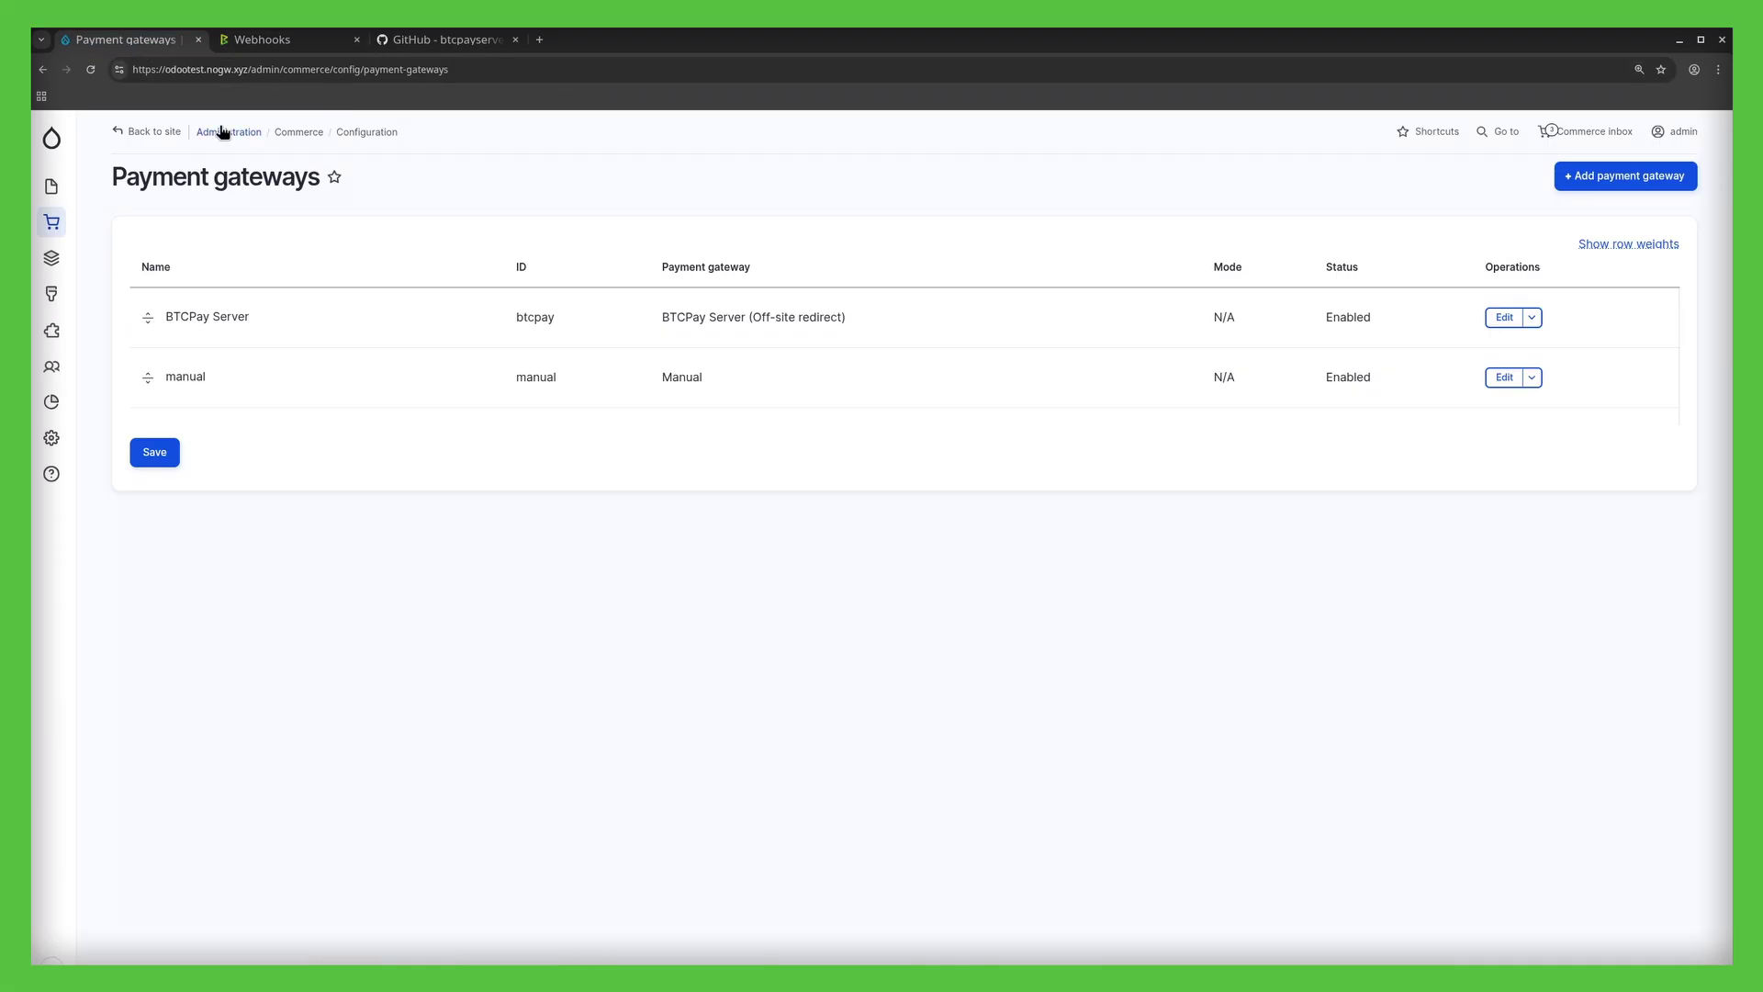
pyautogui.click(290, 73)
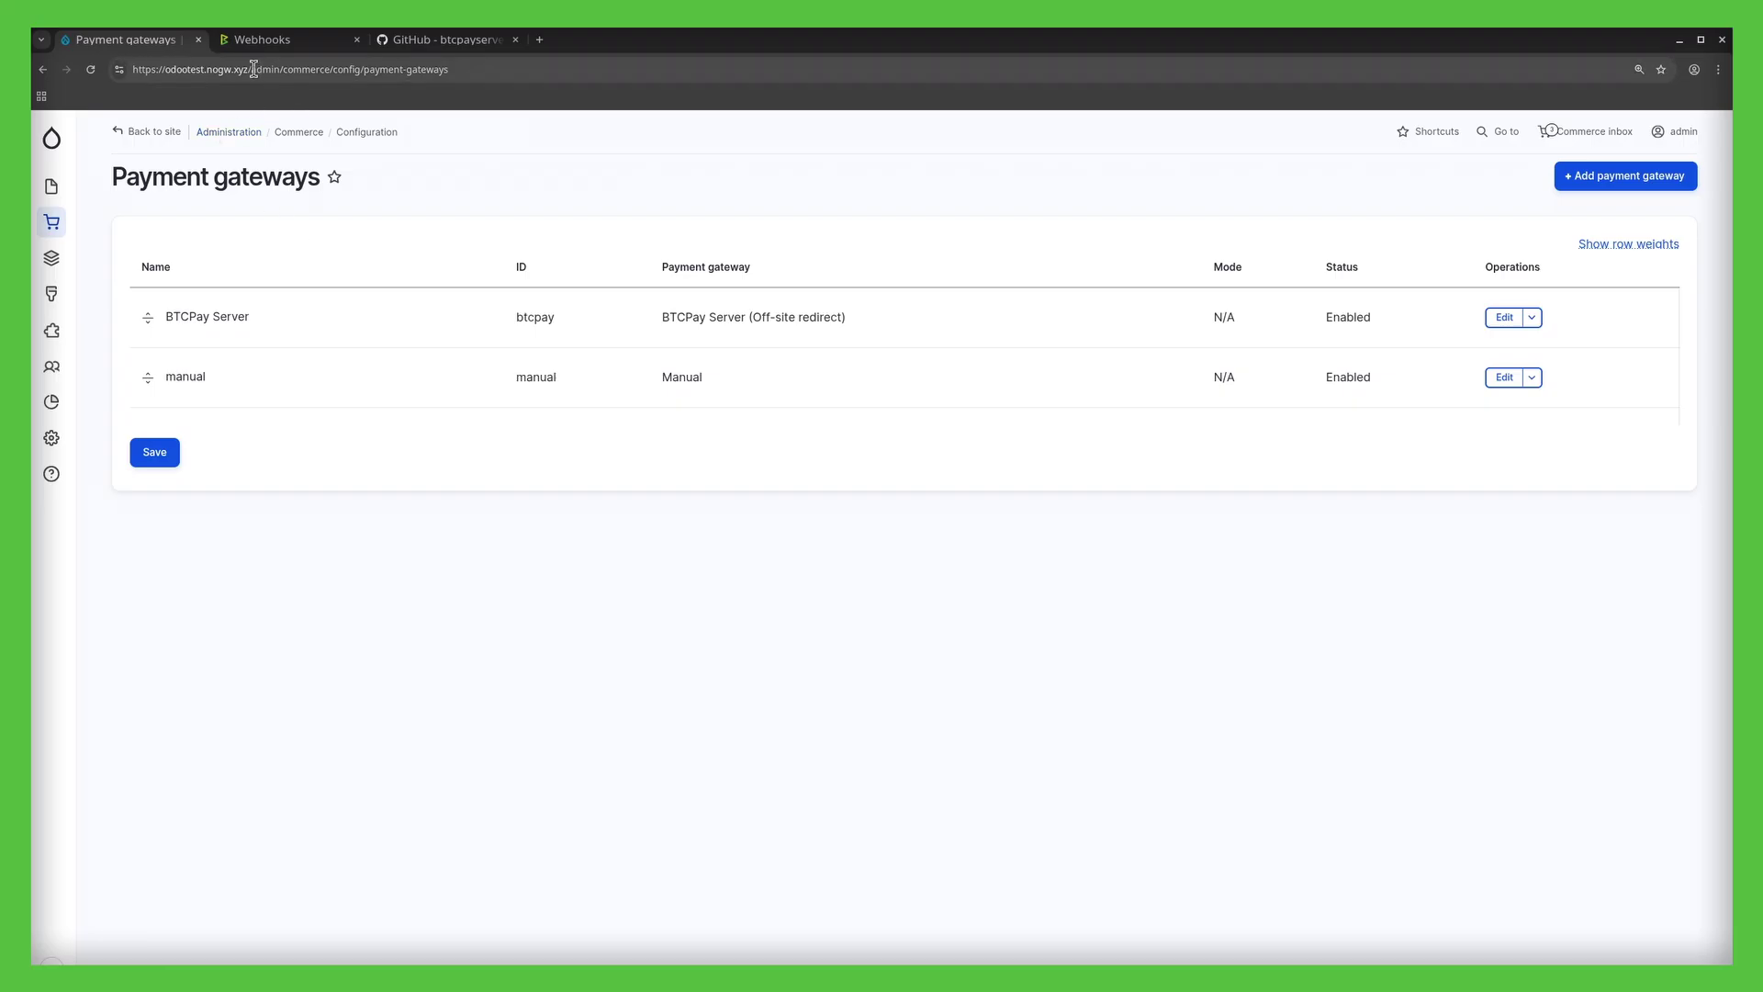
pyautogui.moveTo(254, 70); pyautogui.dragTo(622, 71)
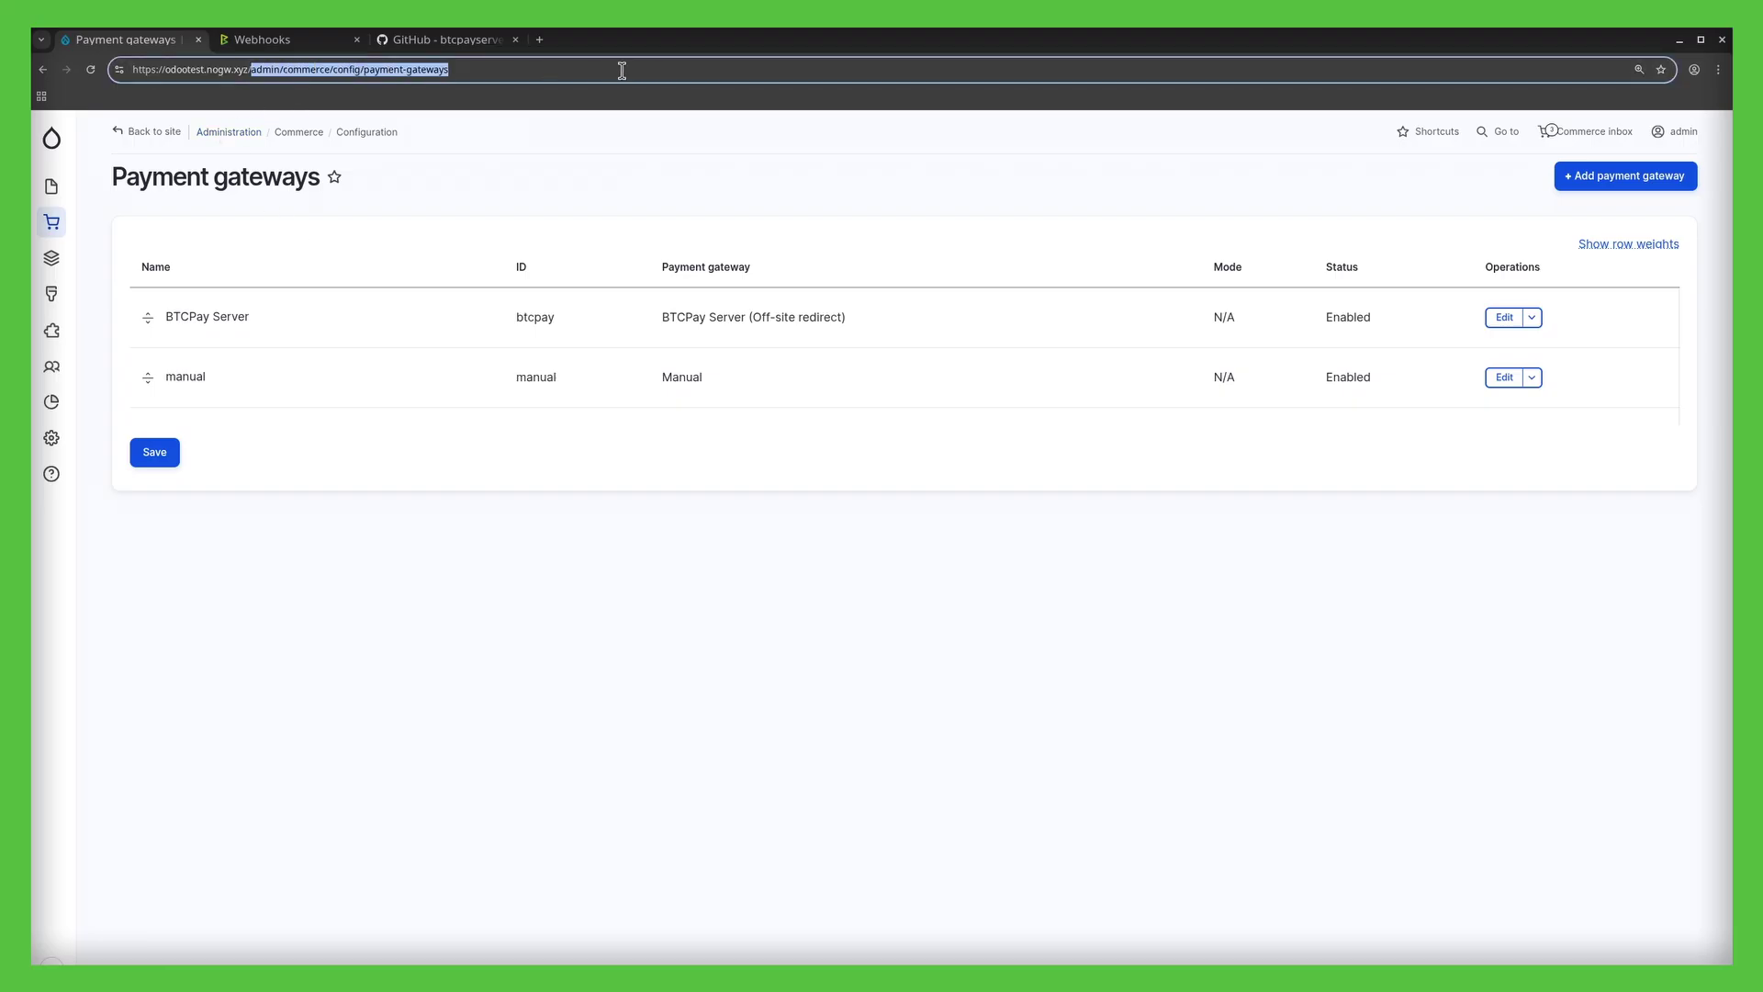
pyautogui.write('product/1')
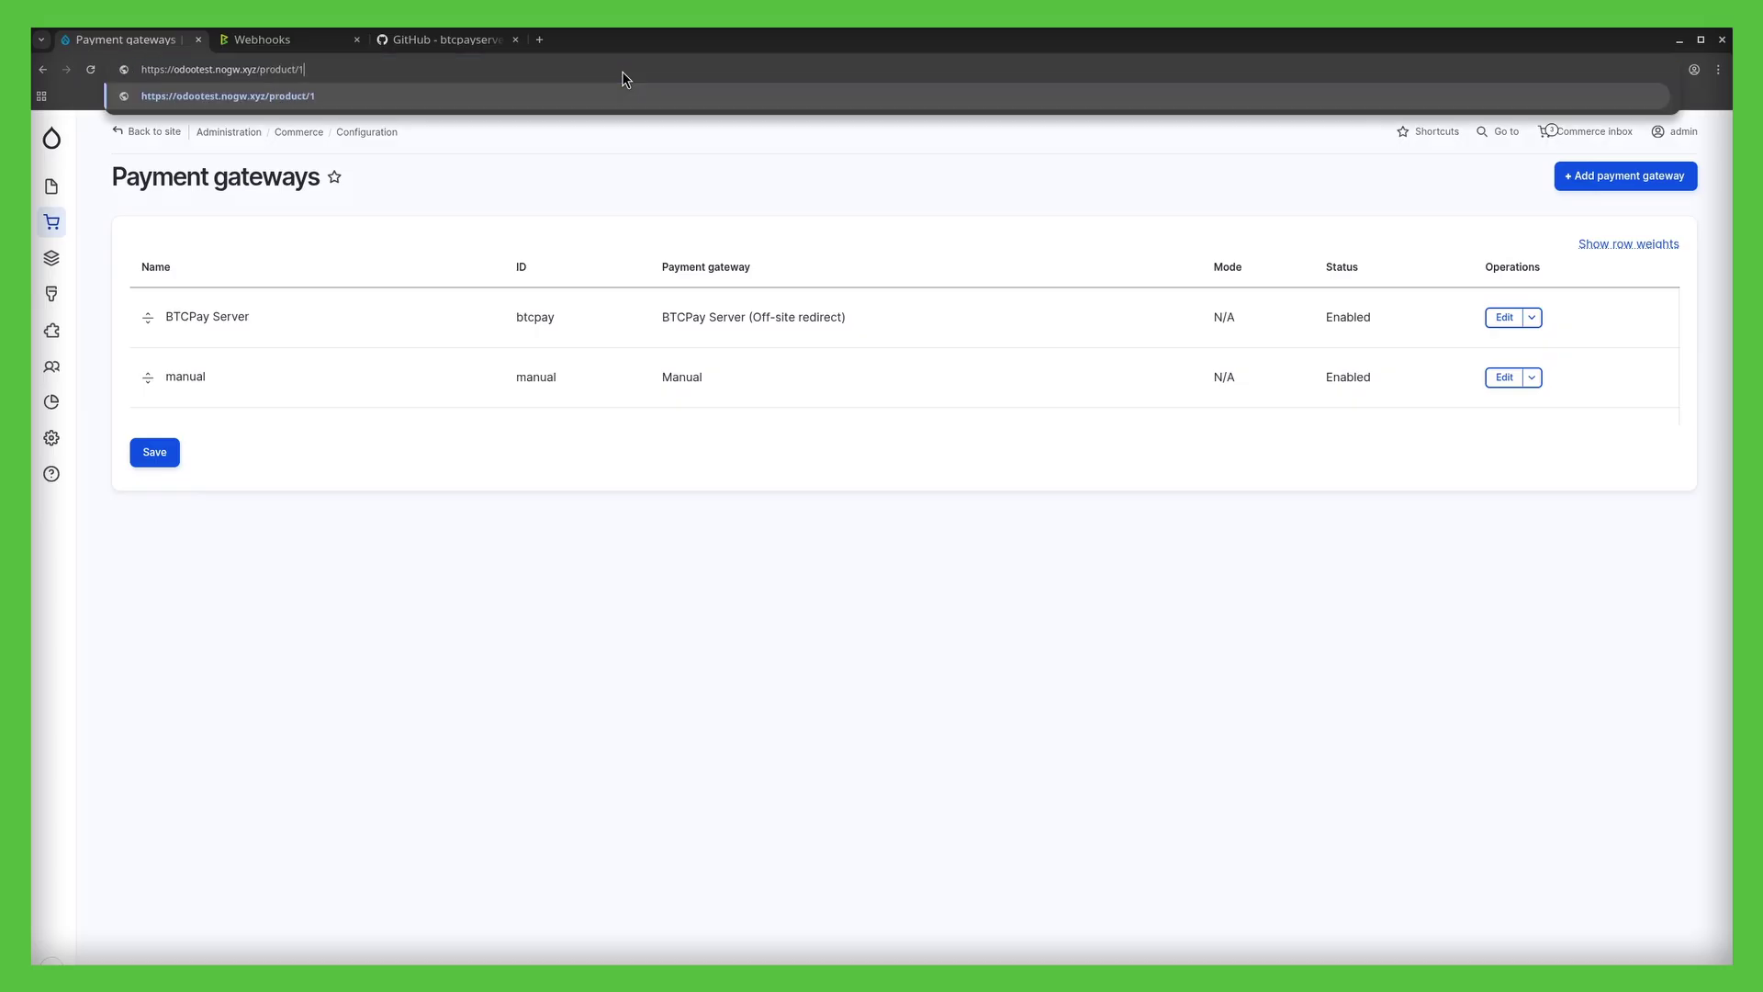
pyautogui.press('Return')
pyautogui.click(851, 607)
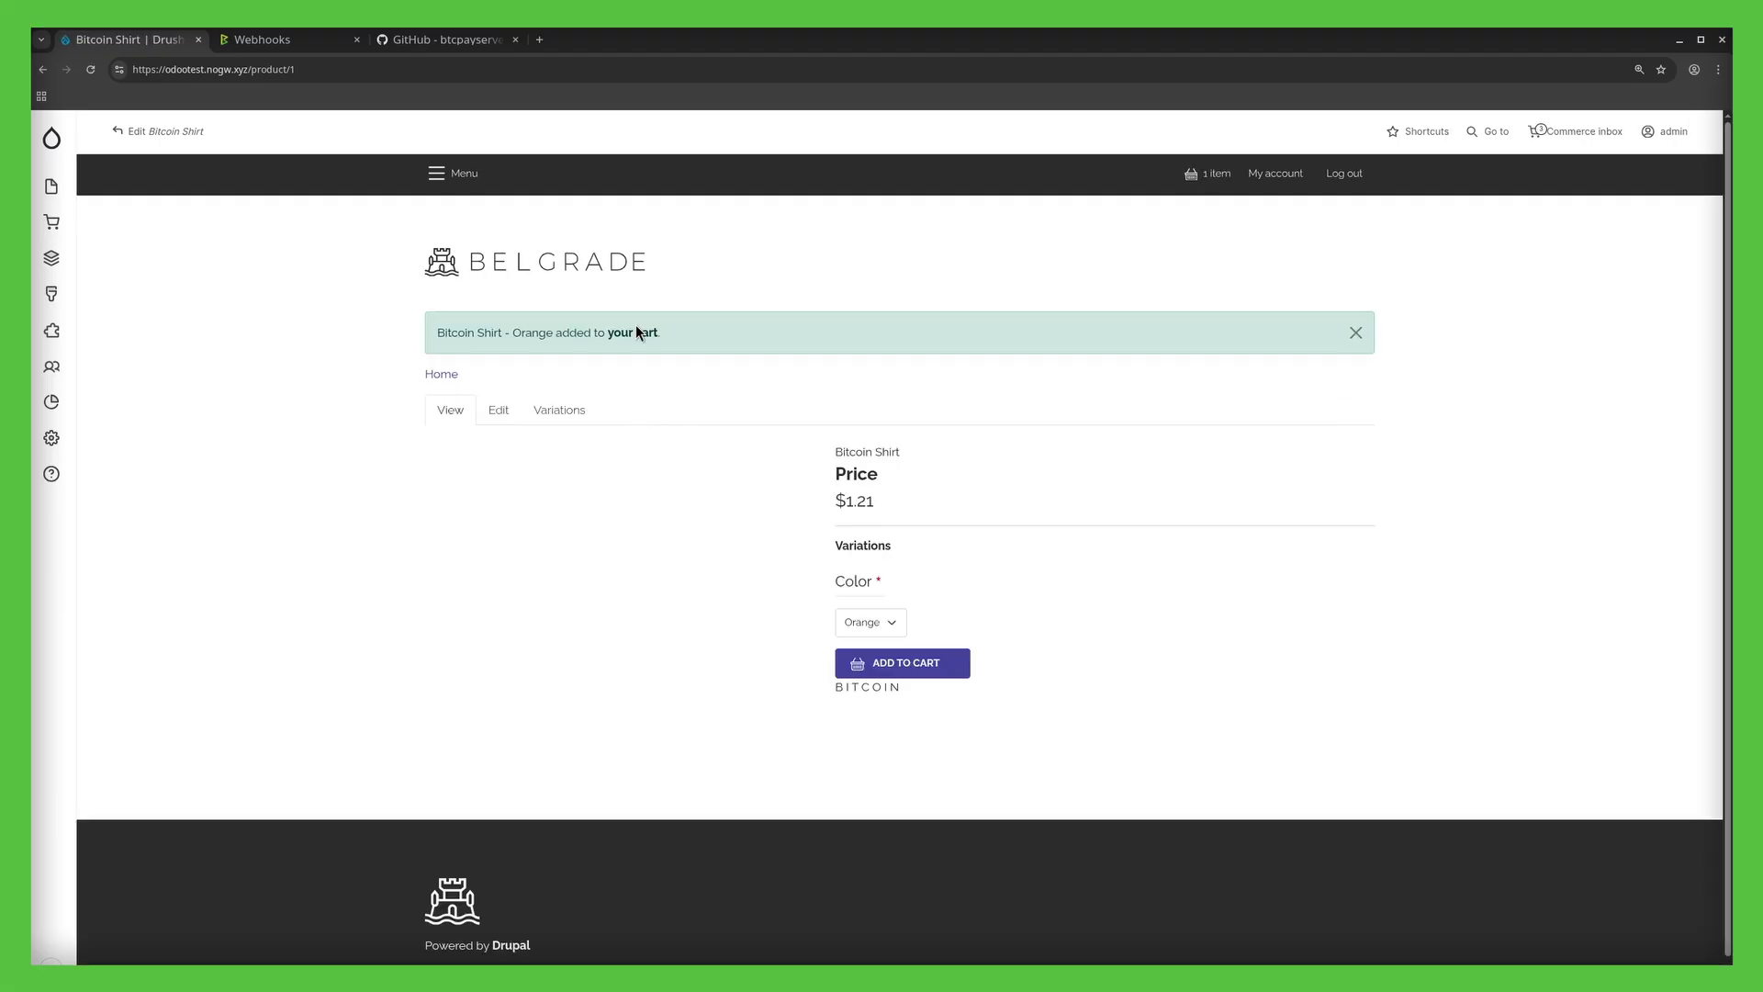
# Step: Check out the cart with the Pay with Bitcoin, Lightning Network method and proceed from the order review to payment
pyautogui.click(638, 334)
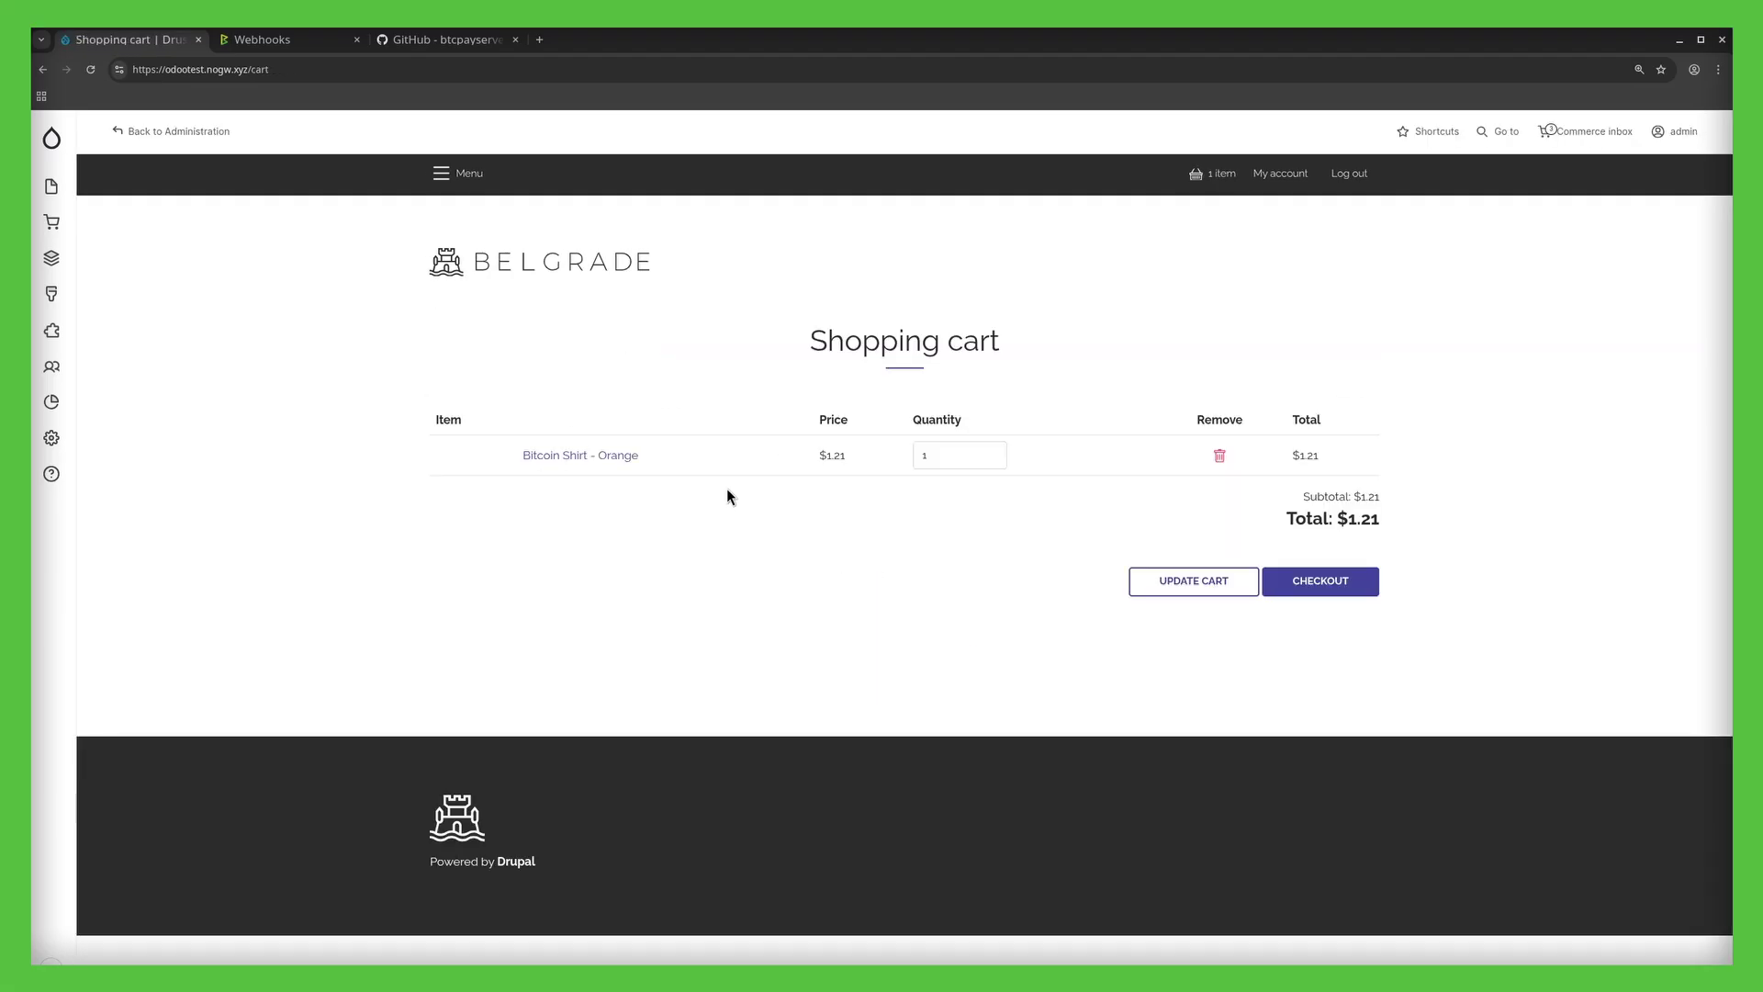
pyautogui.click(1306, 584)
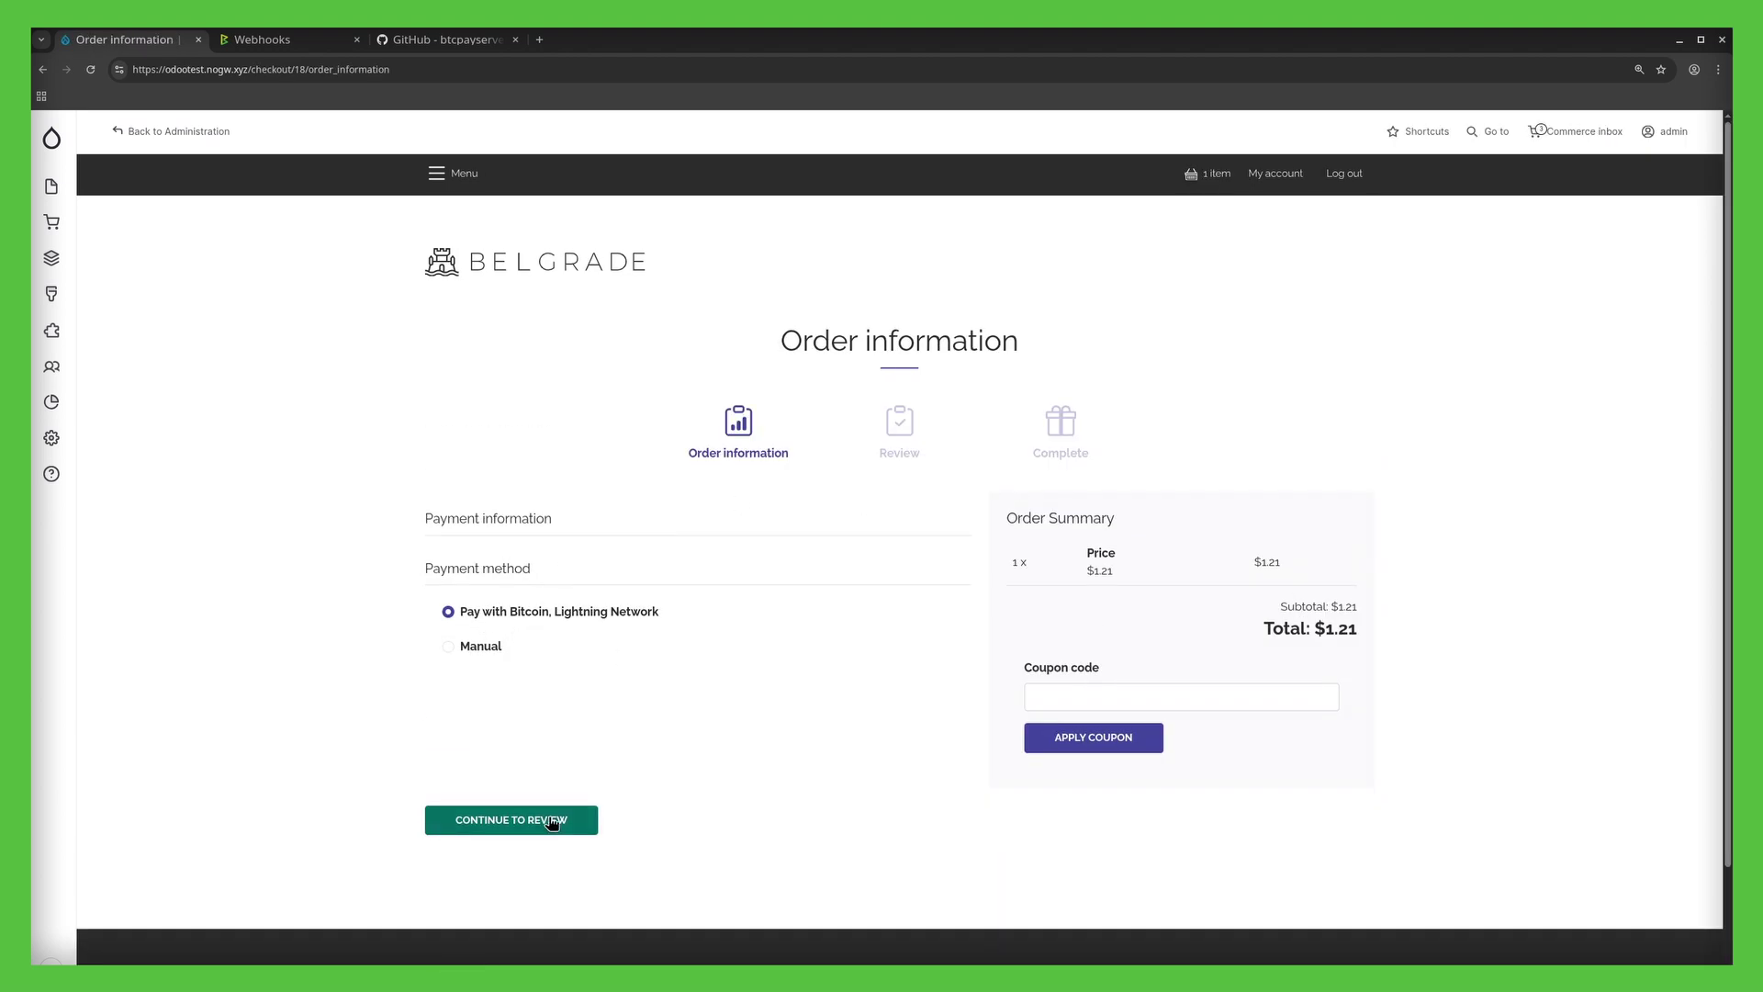
pyautogui.click(503, 831)
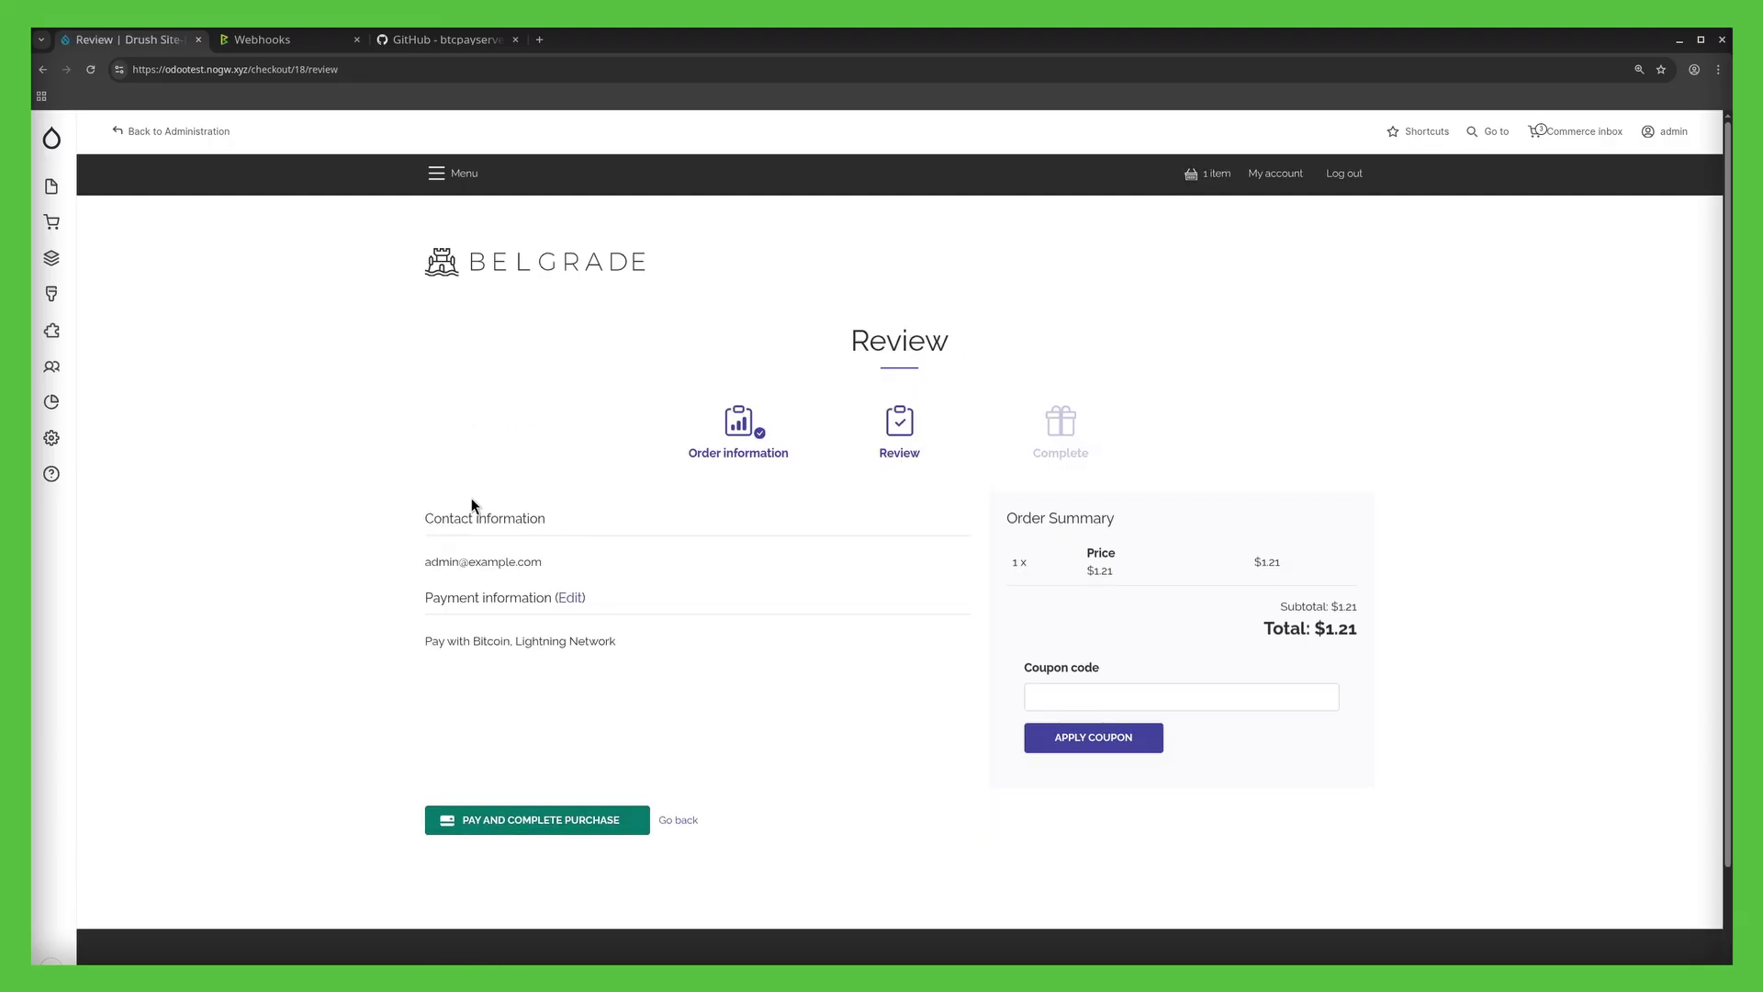
pyautogui.click(506, 832)
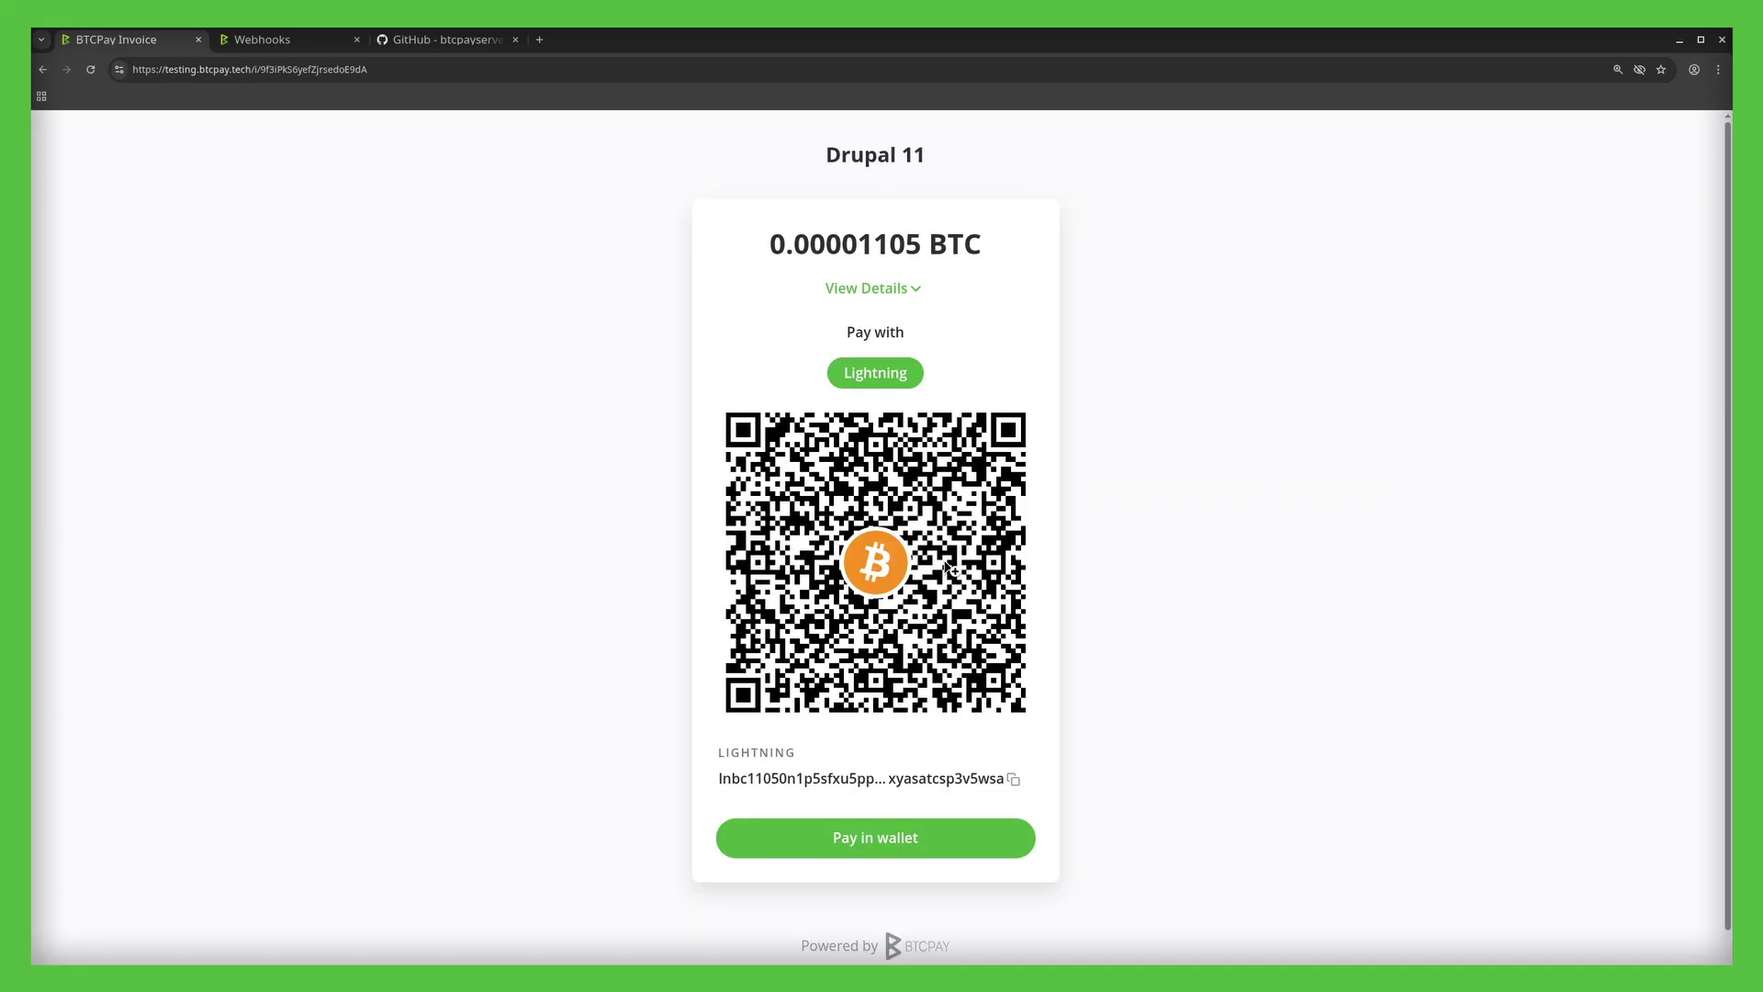
# Step: Mark the newest Drupal 11 invoice as settled in BTCPay Server and return from the invoice checkout page to the Drupal store
pyautogui.click(262, 39)
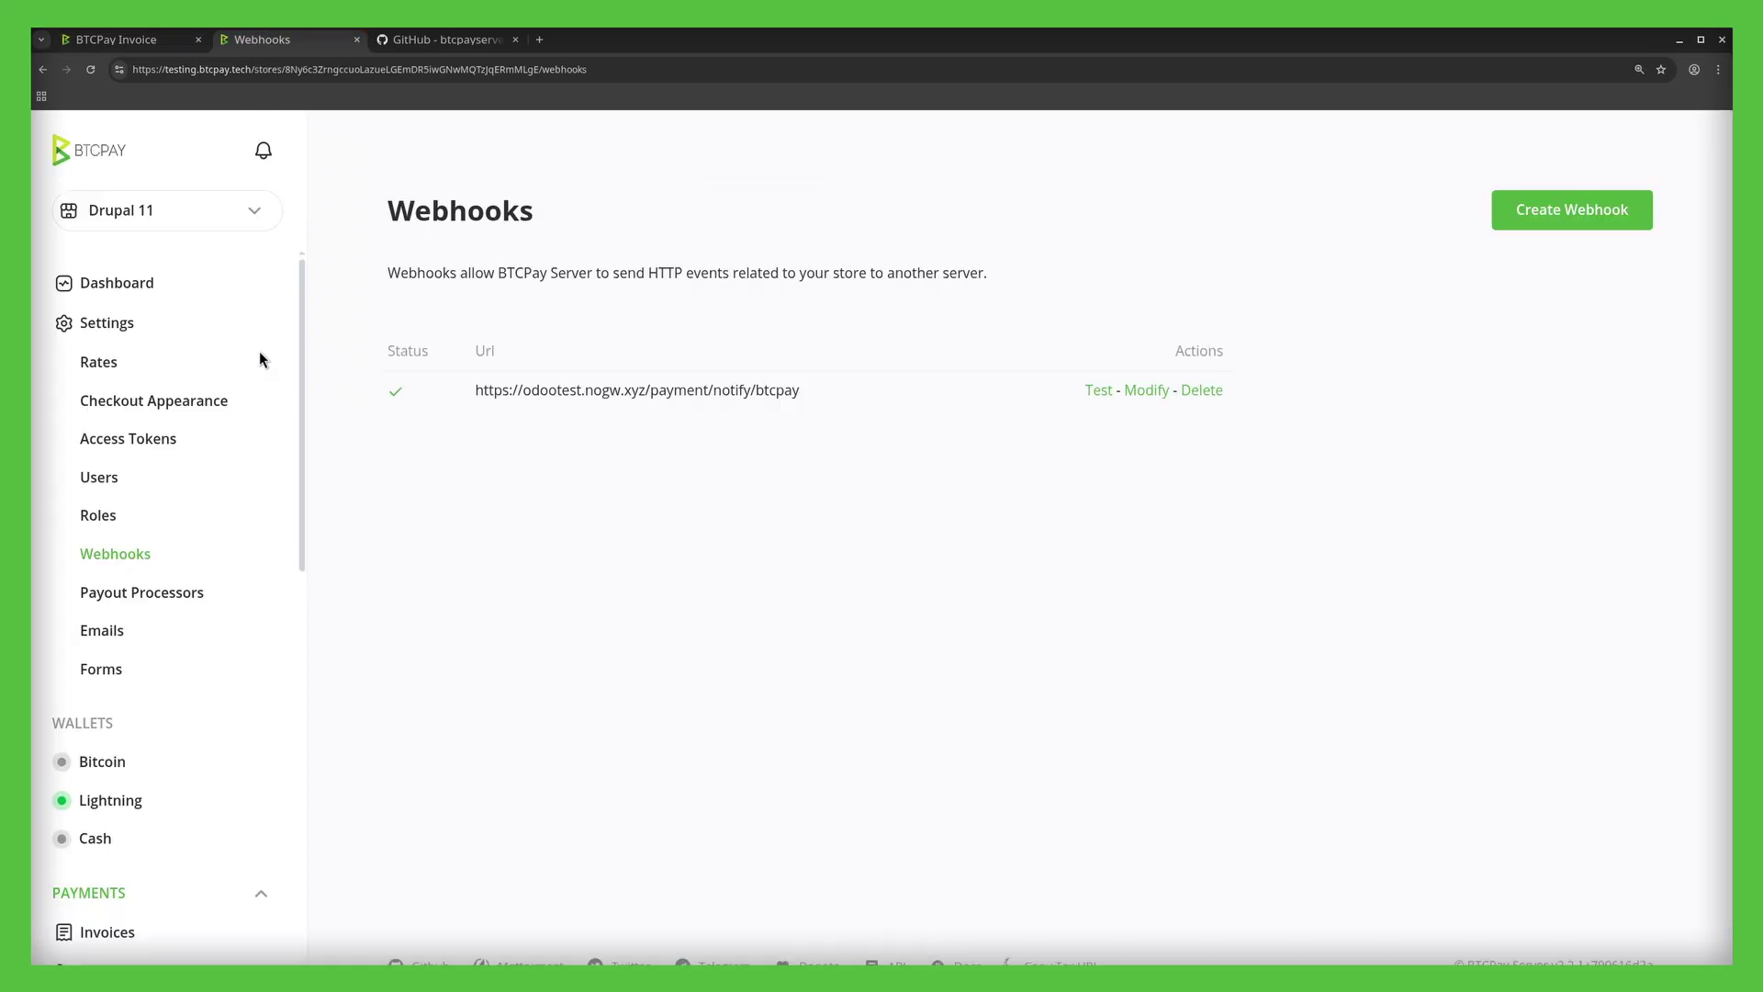
pyautogui.scroll(-3, 259, 769)
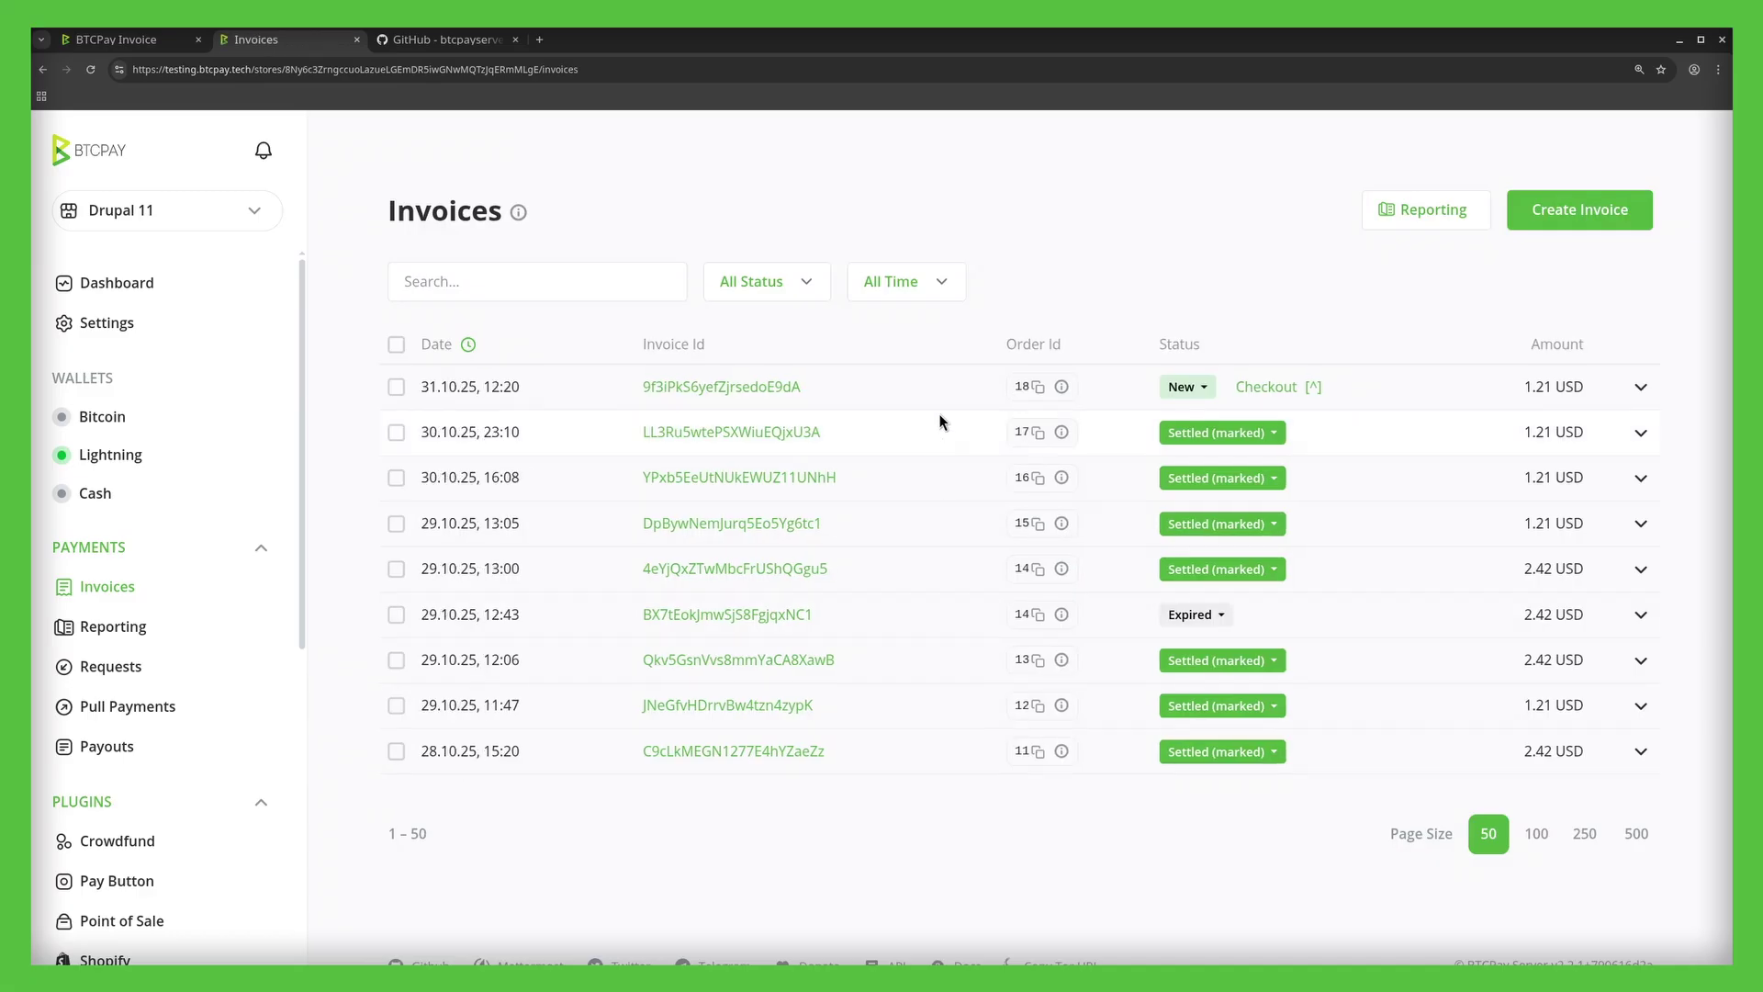
pyautogui.click(1187, 386)
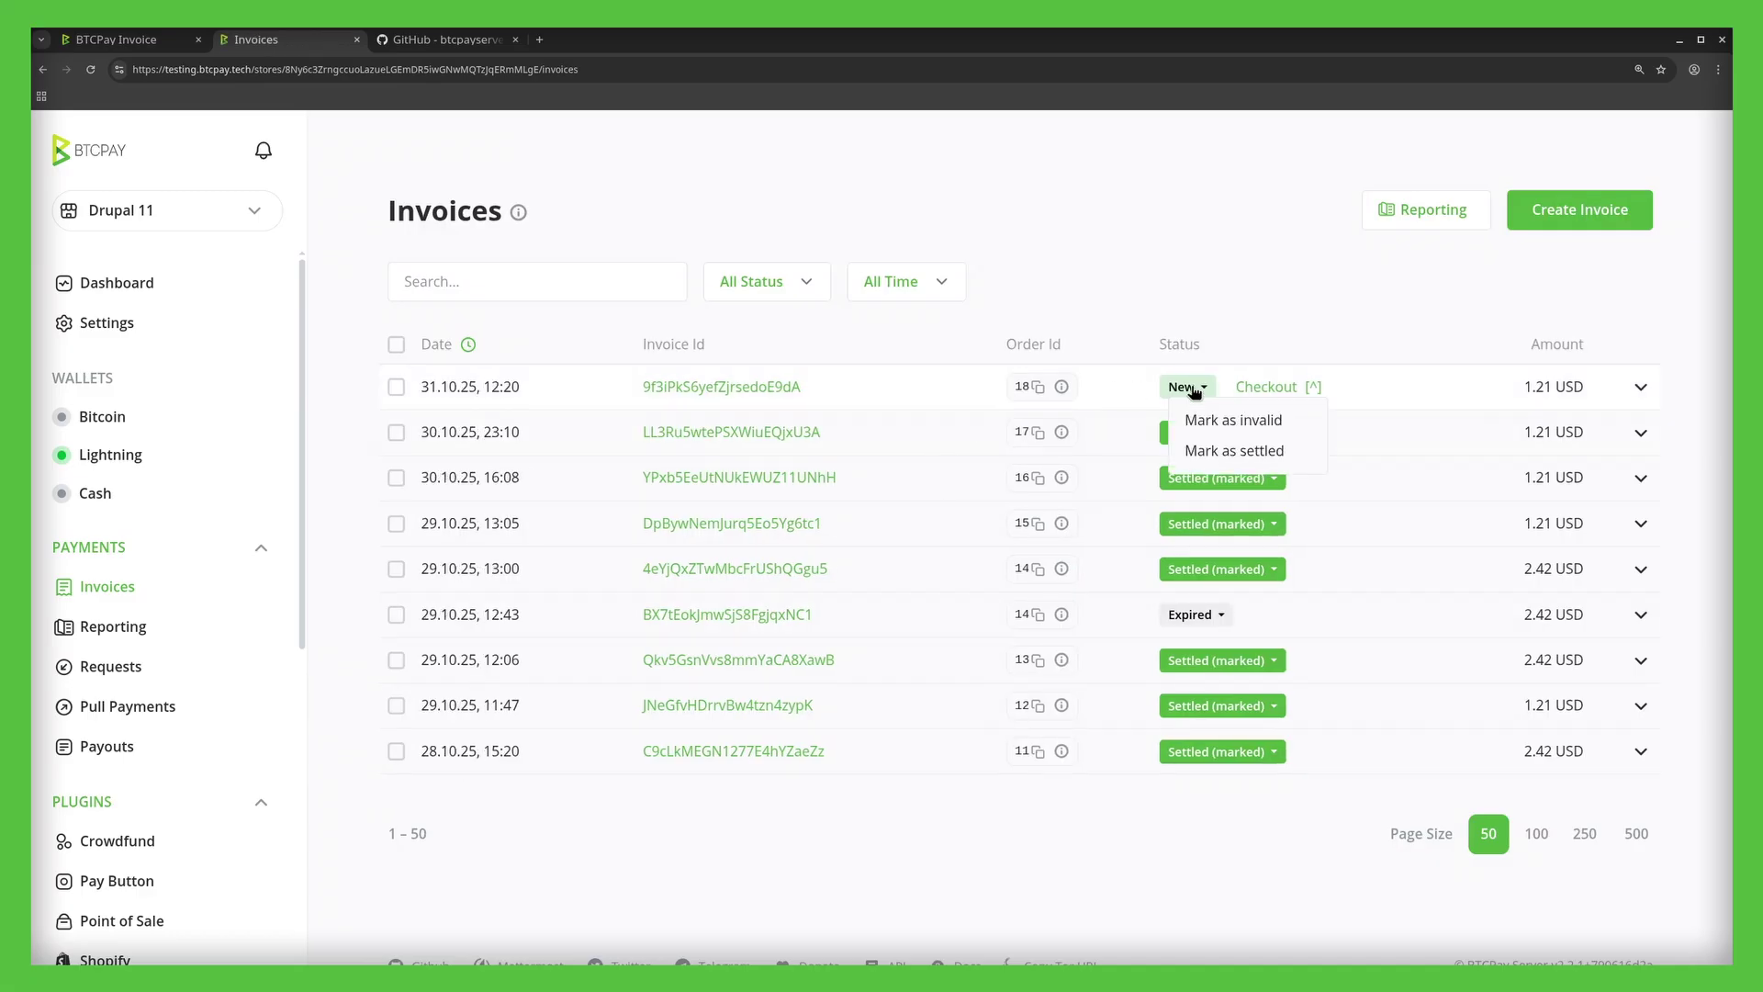
pyautogui.click(1203, 450)
pyautogui.click(165, 40)
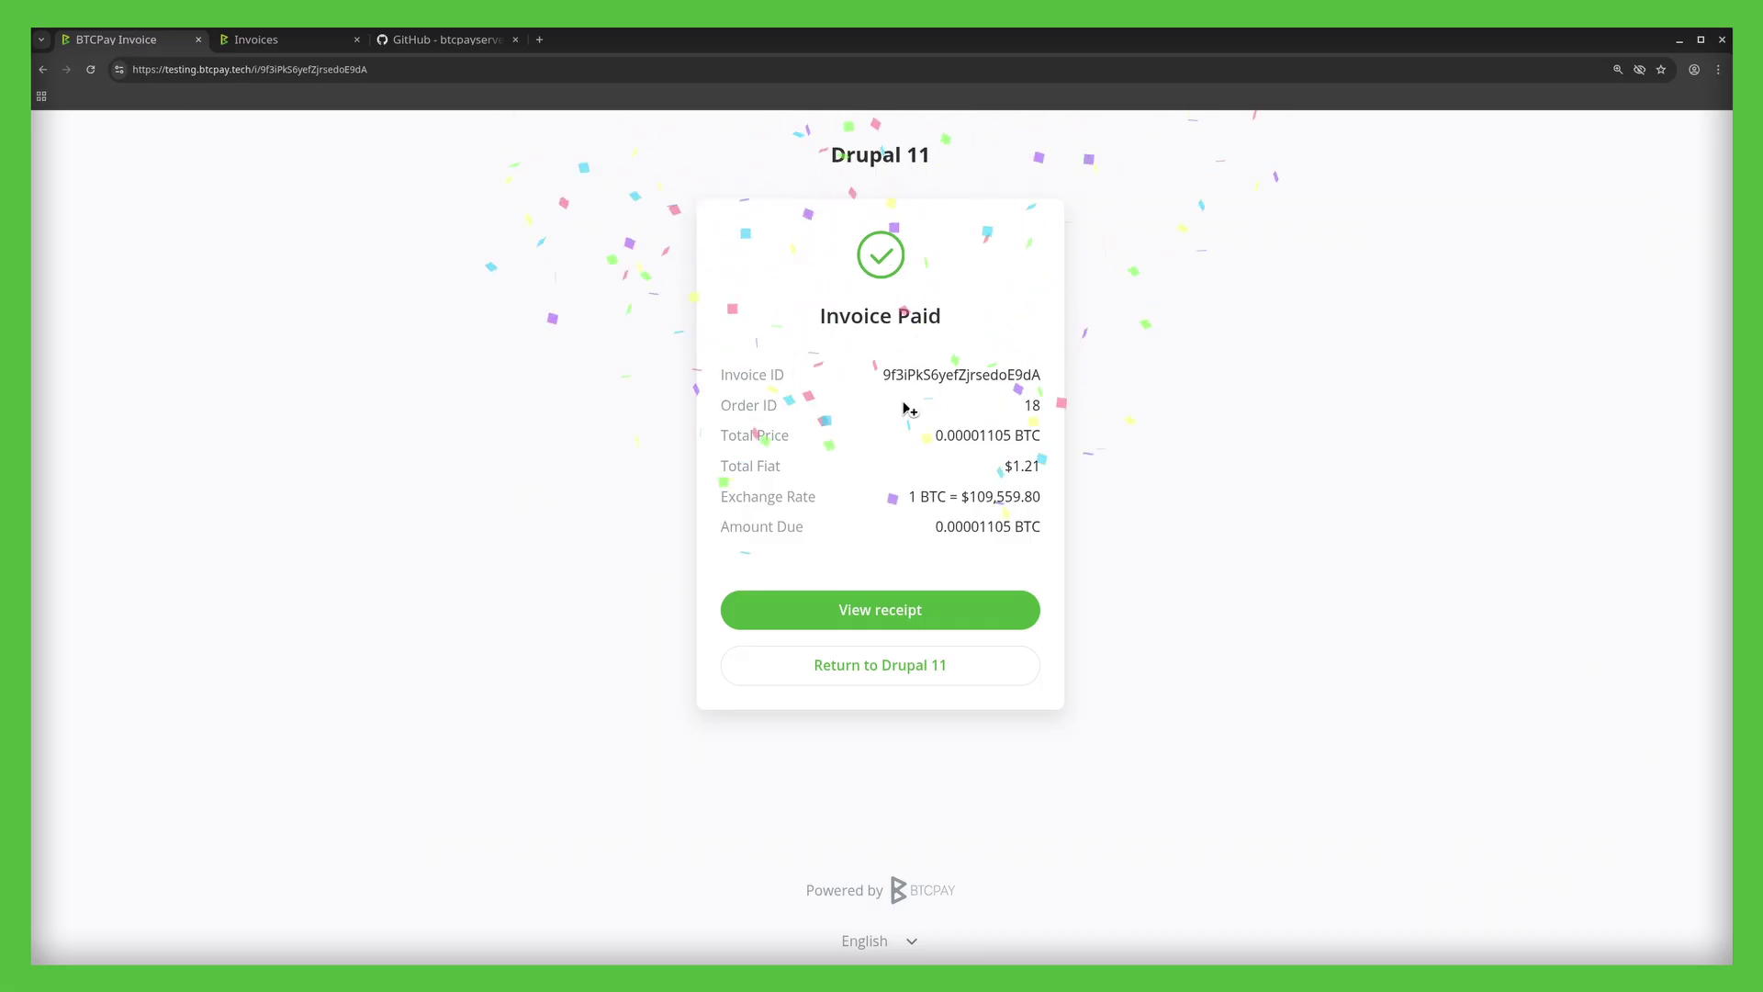
pyautogui.click(879, 668)
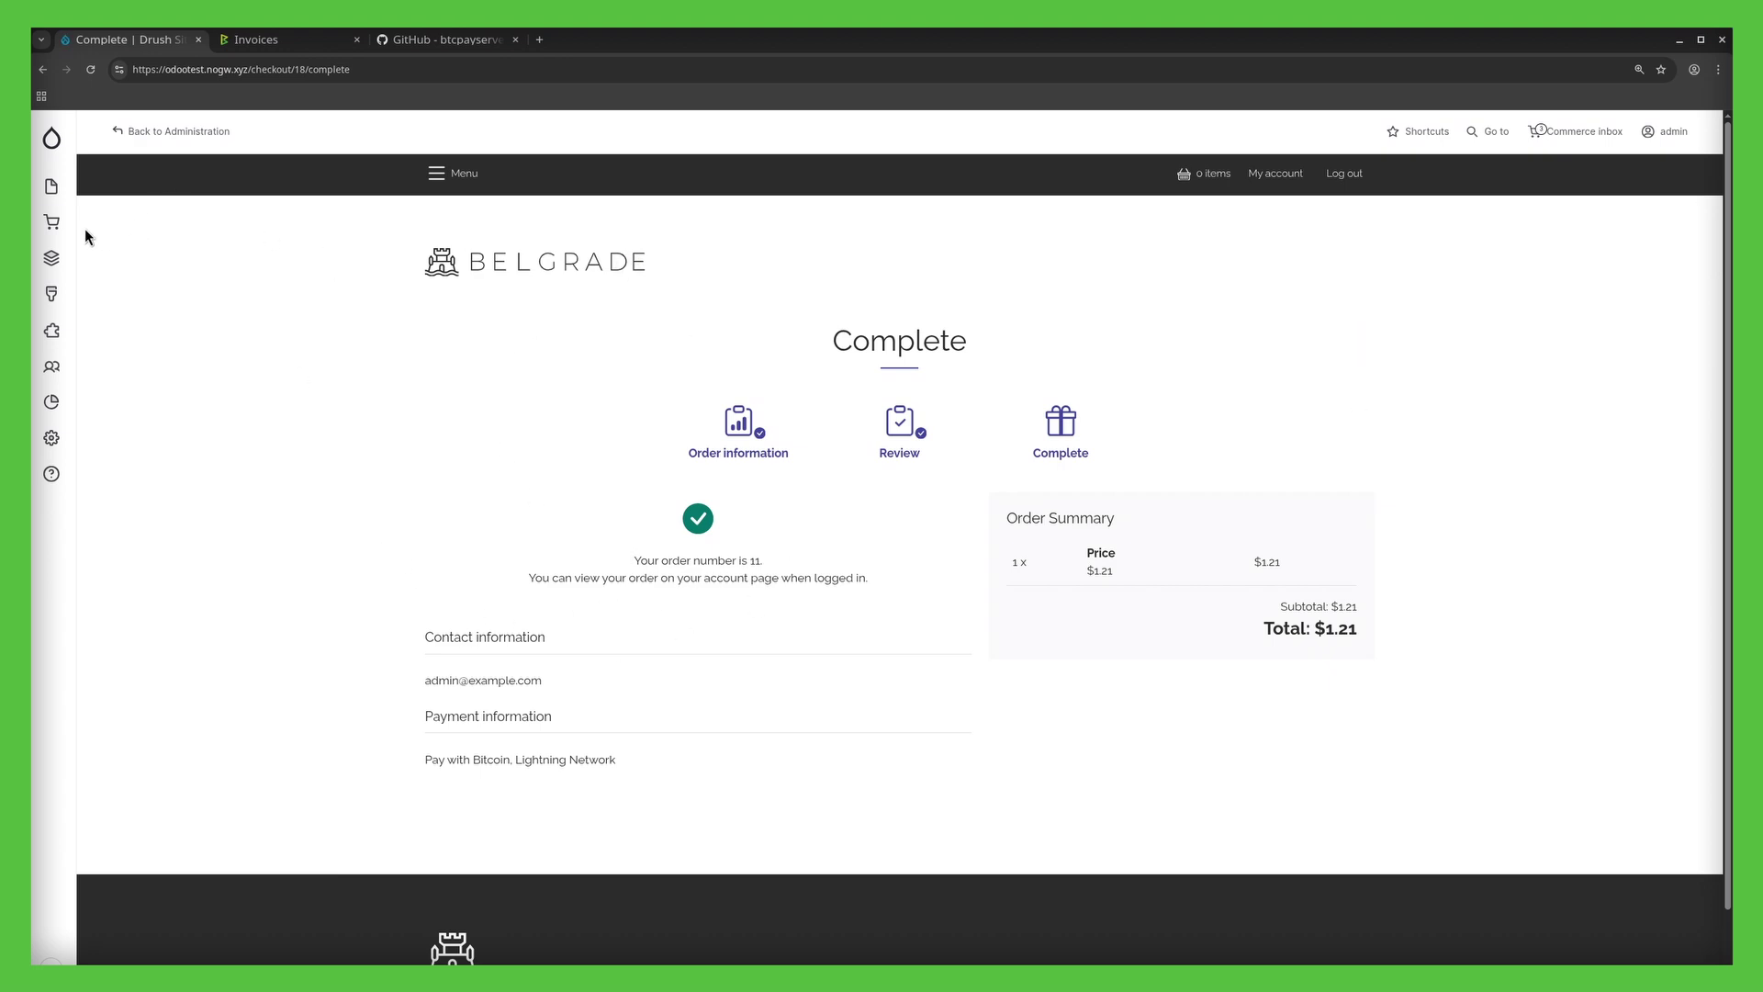
# Step: Open the newest order in Drupal Commerce's orders list and examine the BTCPay Server payment capture entry in its activity log
pyautogui.moveTo(52, 223)
pyautogui.click(129, 220)
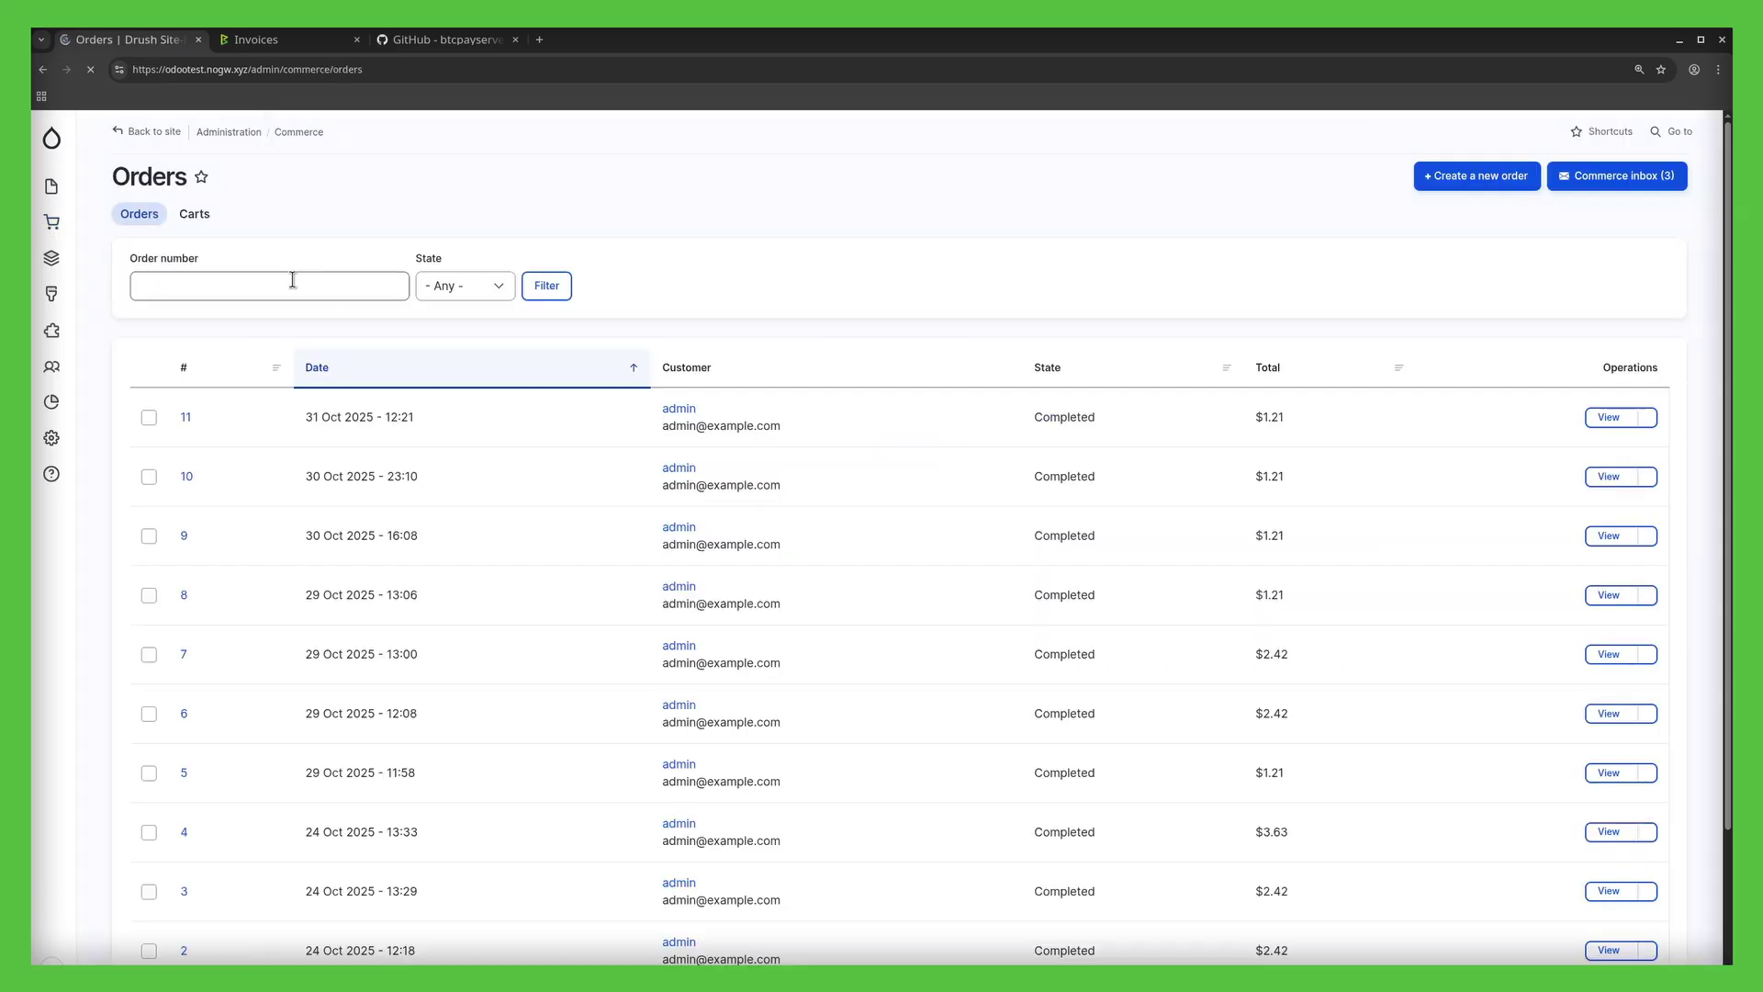
pyautogui.click(1617, 420)
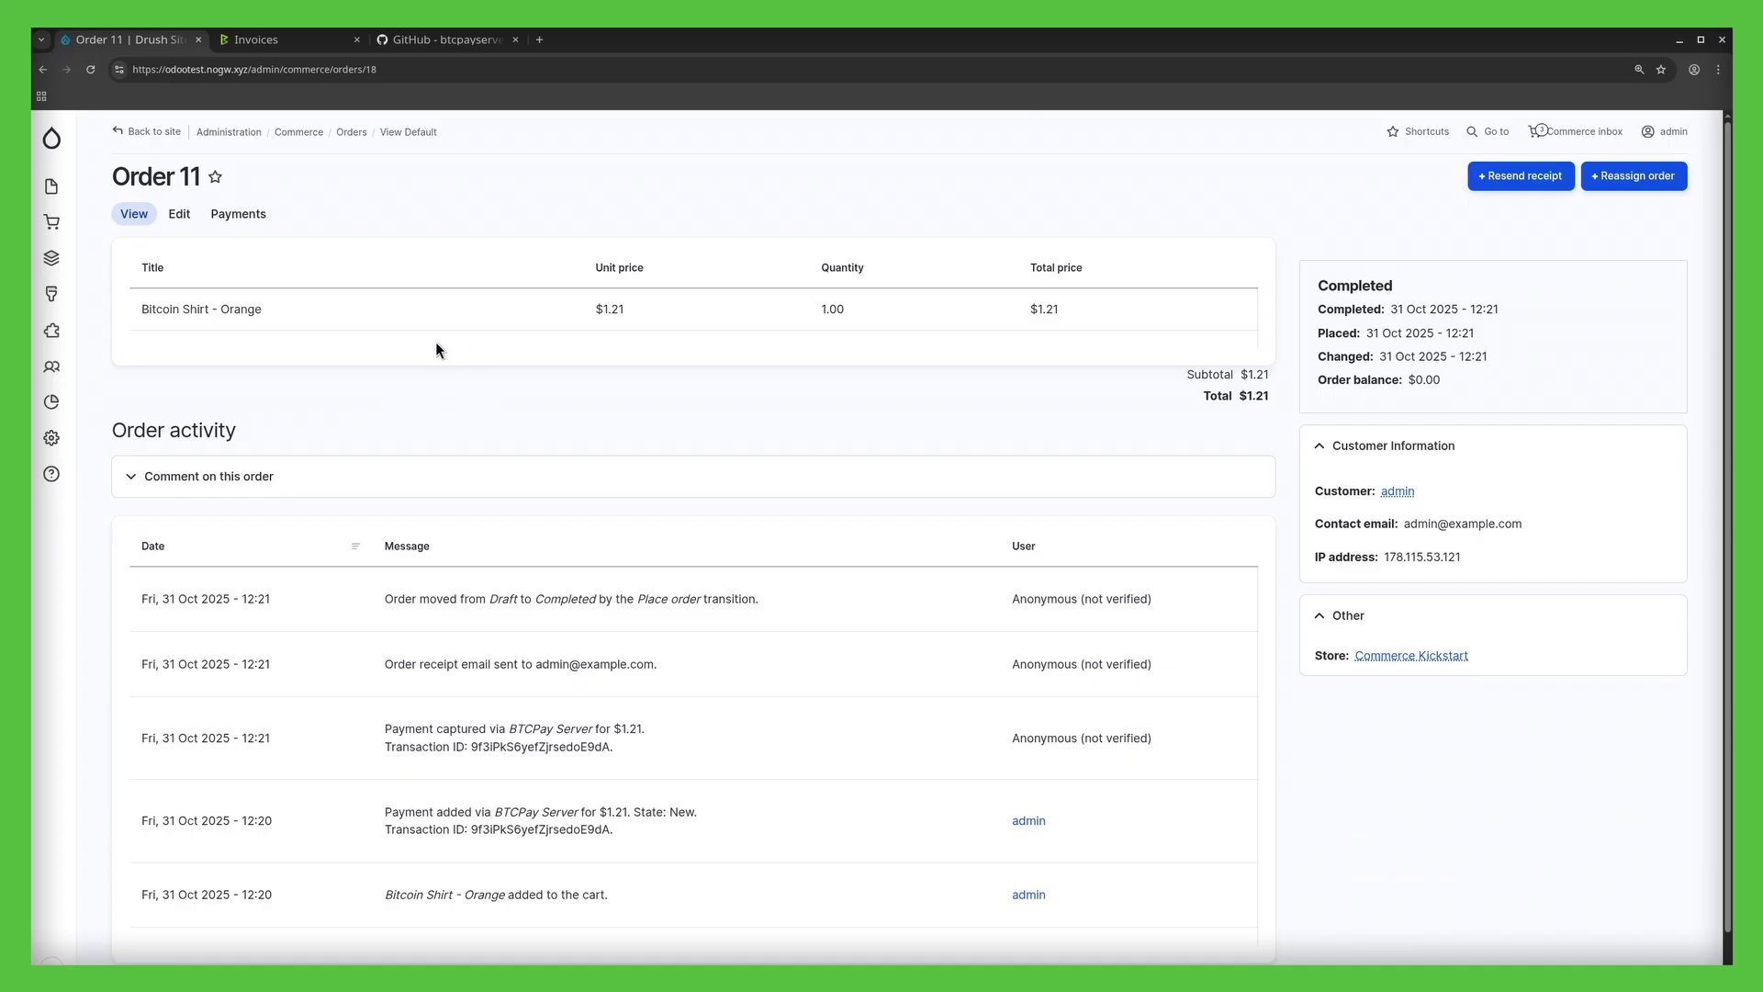
pyautogui.moveTo(384, 730); pyautogui.dragTo(609, 745)
# Step: Examine the order's payments, checking the payment gateway, state and remote ID of the recorded payment
pyautogui.click(249, 216)
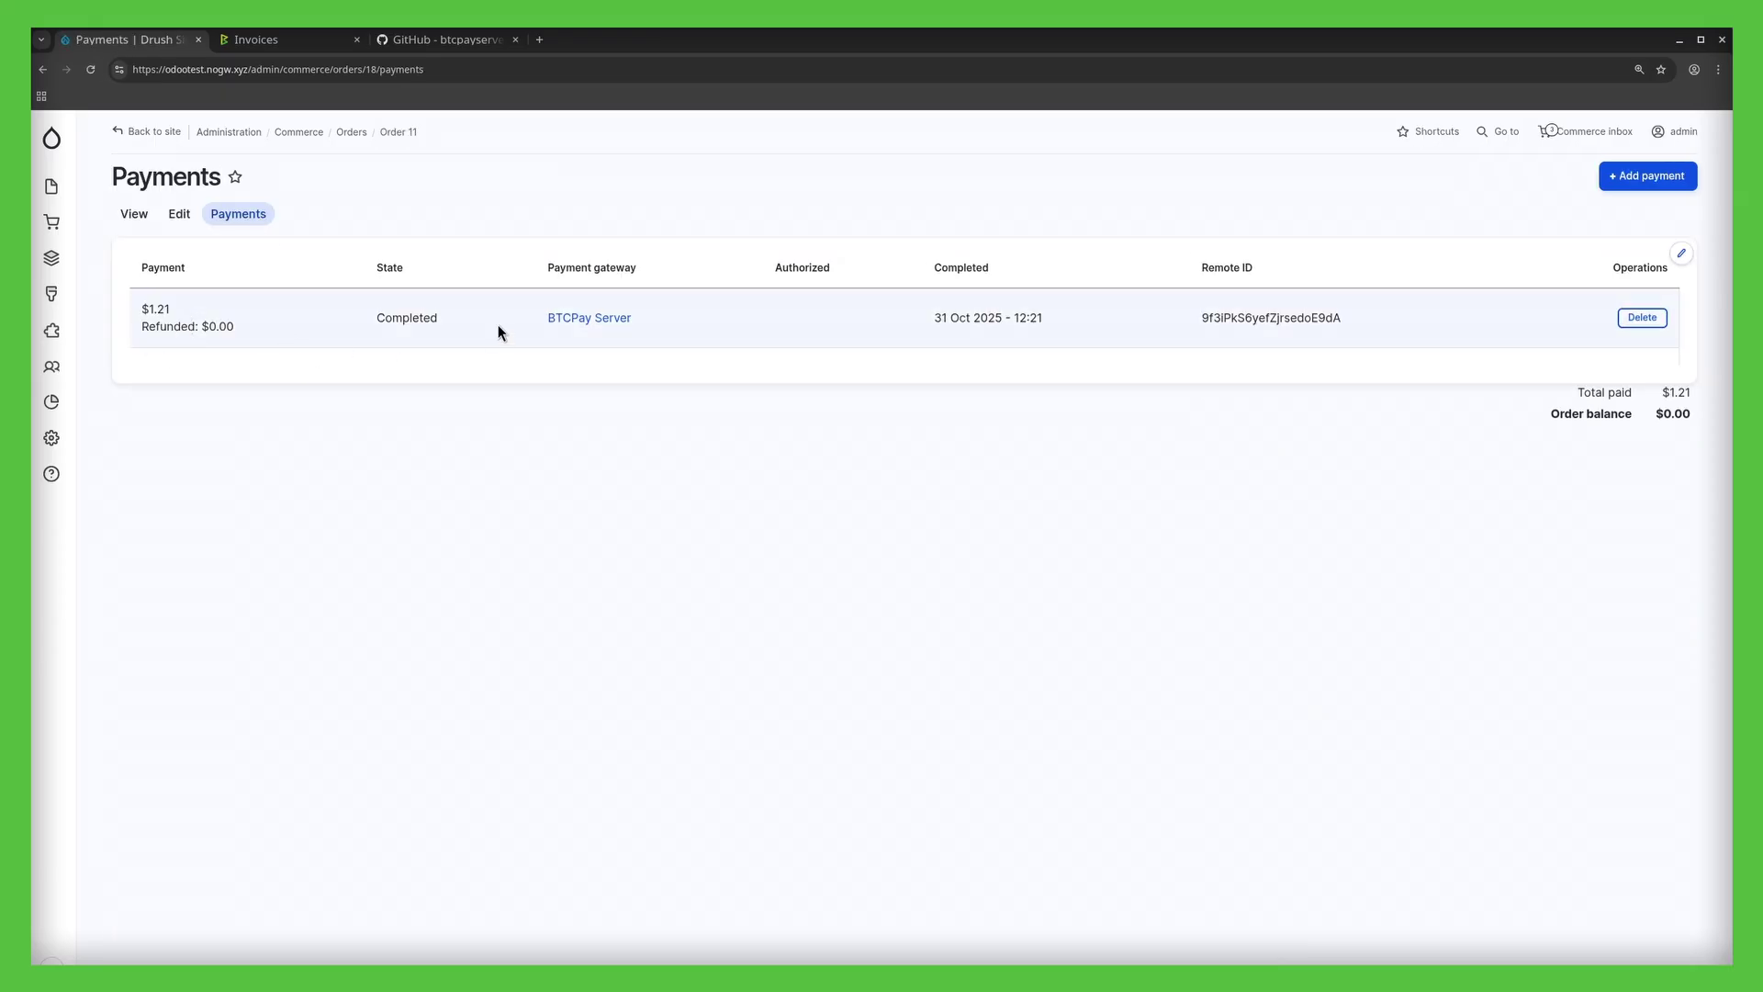
pyautogui.moveTo(533, 316); pyautogui.dragTo(585, 318)
pyautogui.moveTo(394, 318); pyautogui.dragTo(414, 318)
pyautogui.moveTo(1194, 317); pyautogui.dragTo(1343, 317)
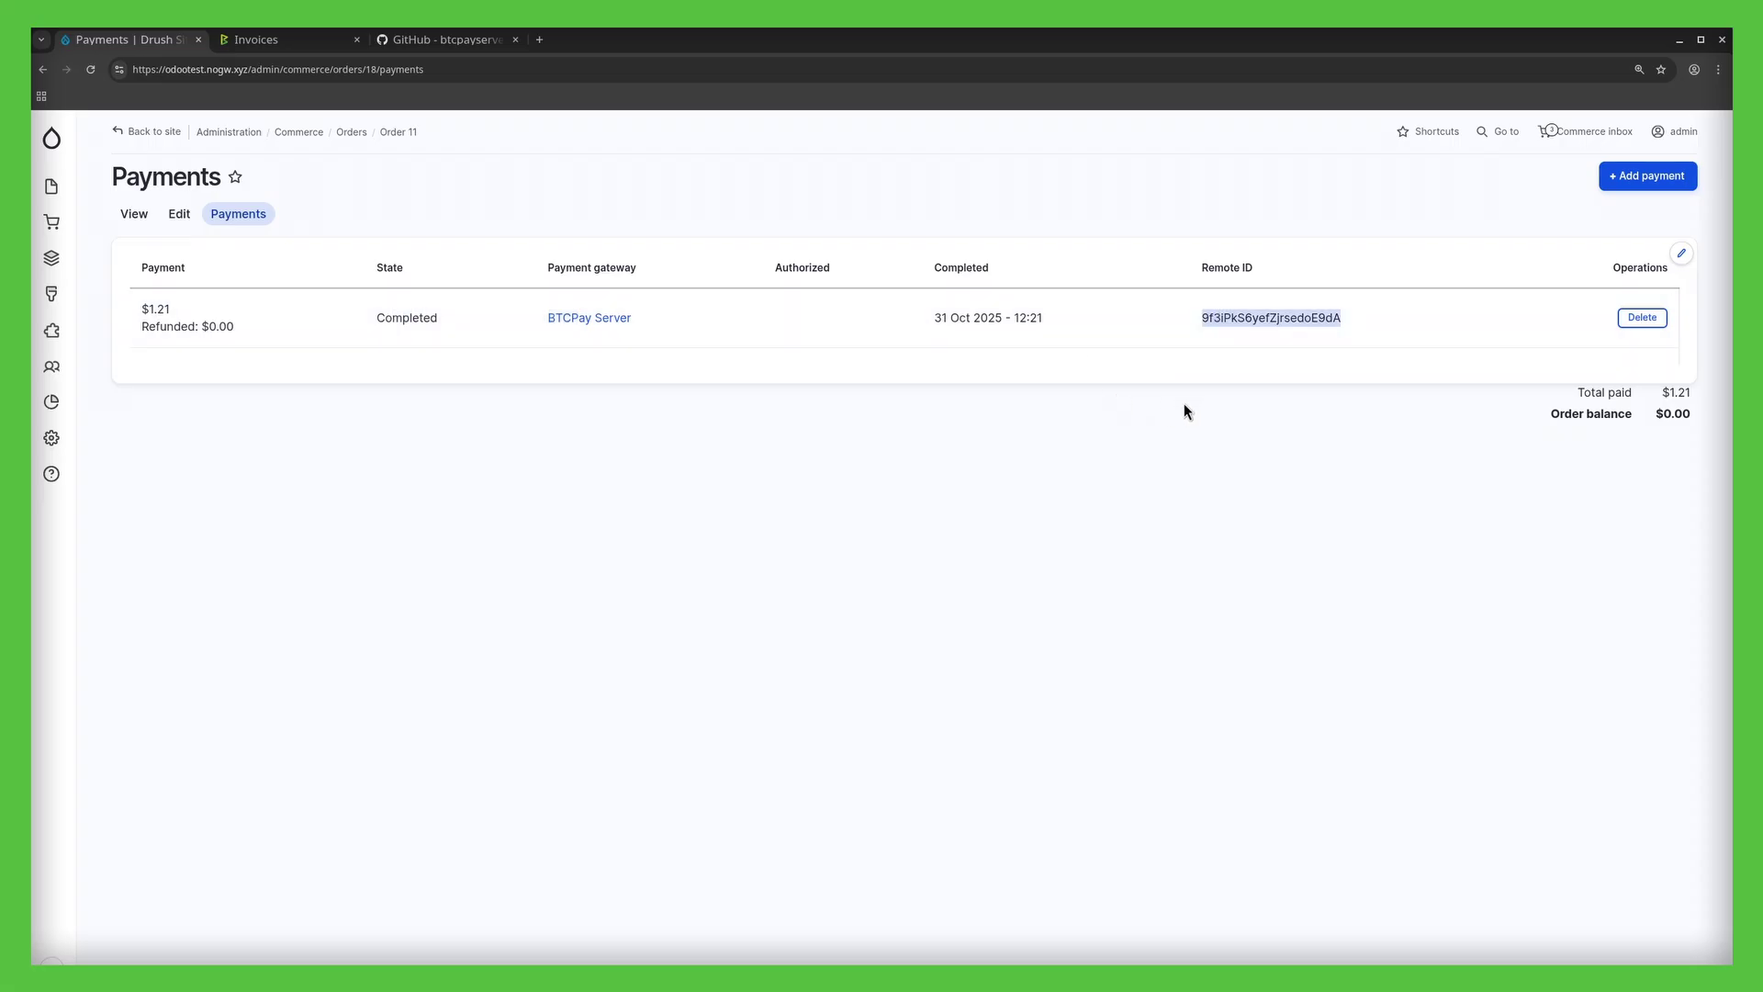
pyautogui.click(514, 606)
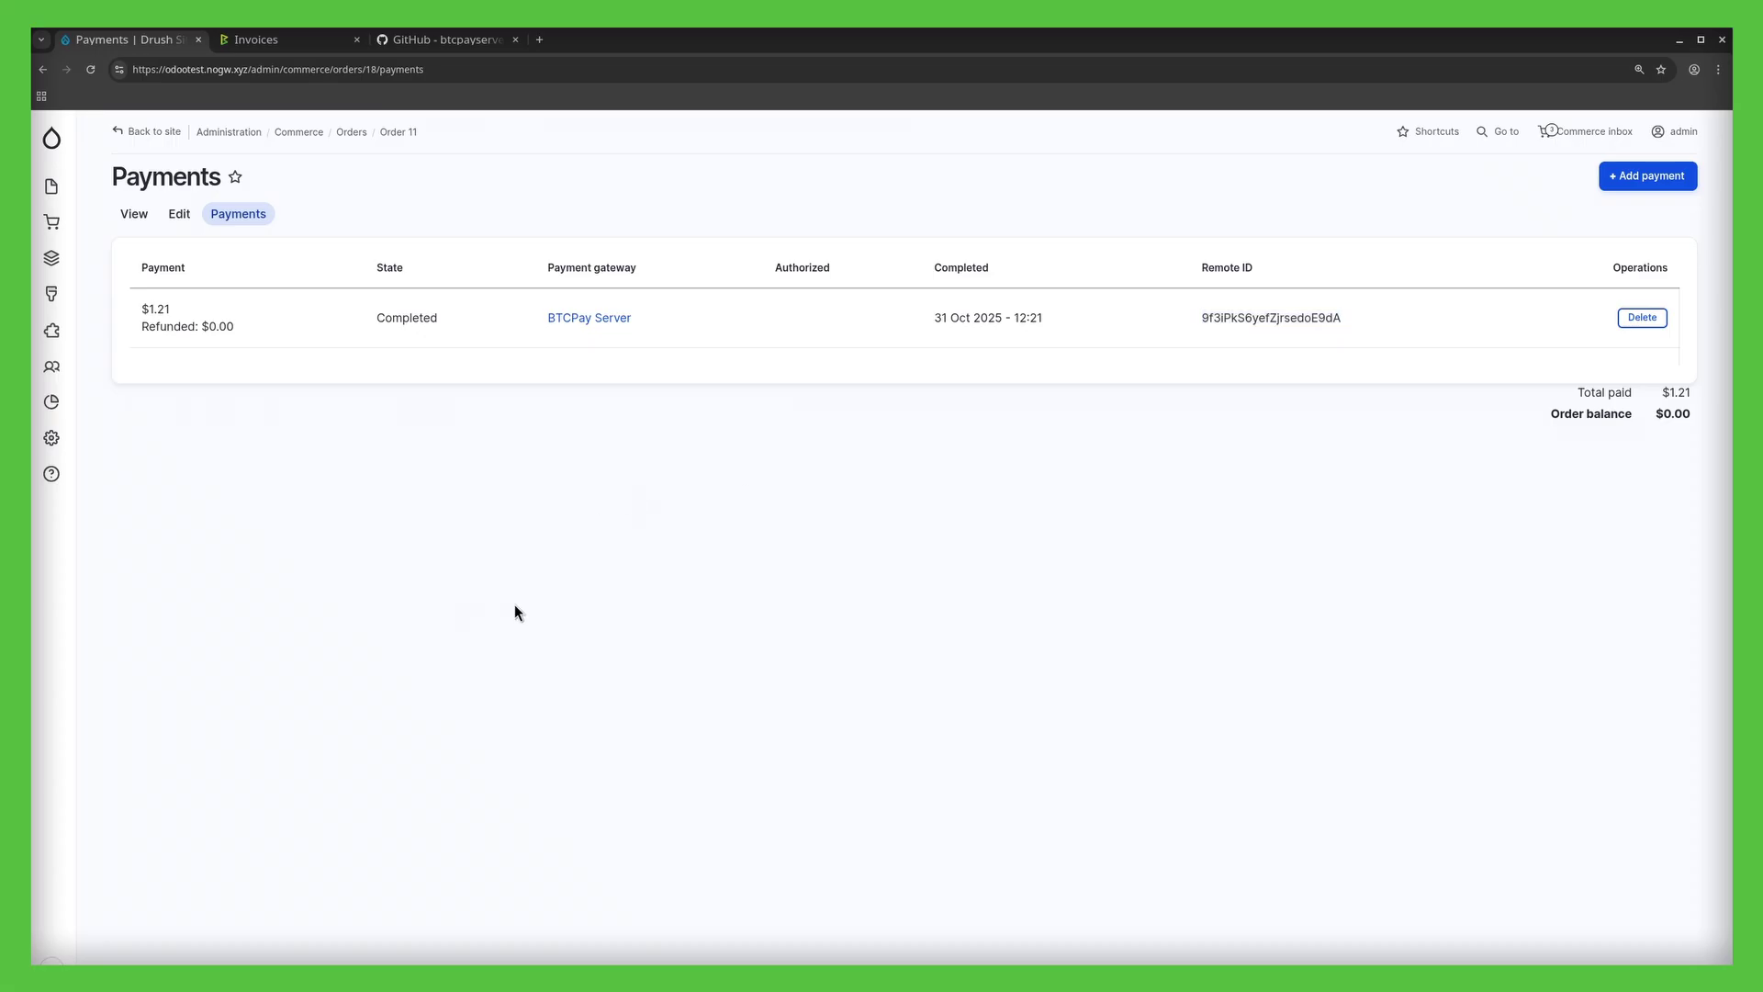